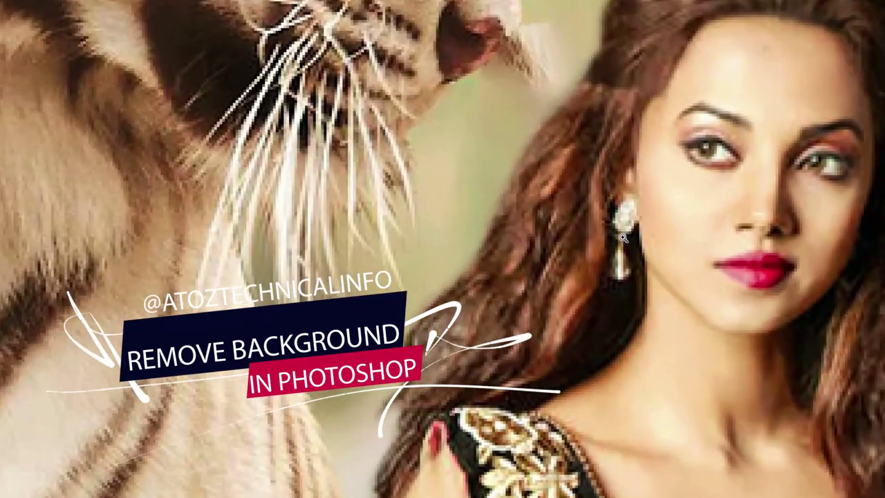
Step: Place pen anchors down the woman's right hair edge, then down her outer upper arm
{"action": "right_click", "coordinate": [623, 238]}
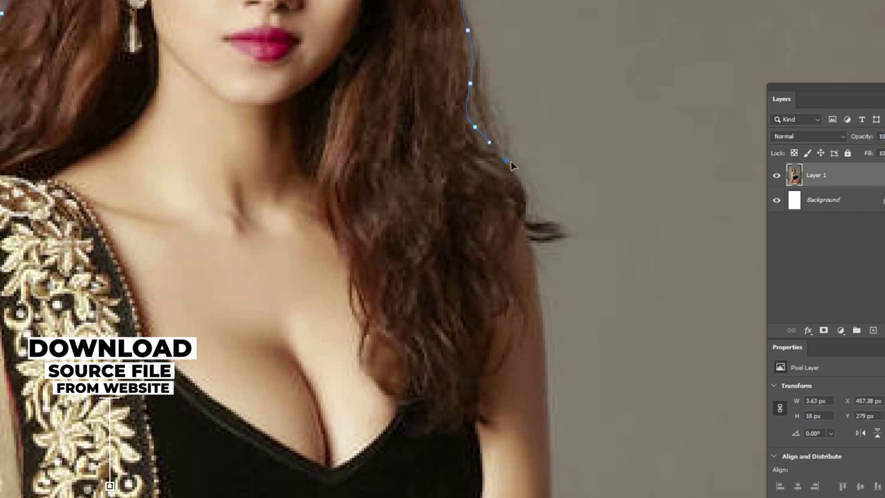
{"action": "left_click", "coordinate": [526, 198]}
{"action": "left_click", "coordinate": [524, 221]}
{"action": "left_click", "coordinate": [530, 239]}
{"action": "left_click", "coordinate": [534, 245]}
{"action": "scroll", "coordinate": [525, 276], "scroll_direction": "down", "scroll_amount": 8}
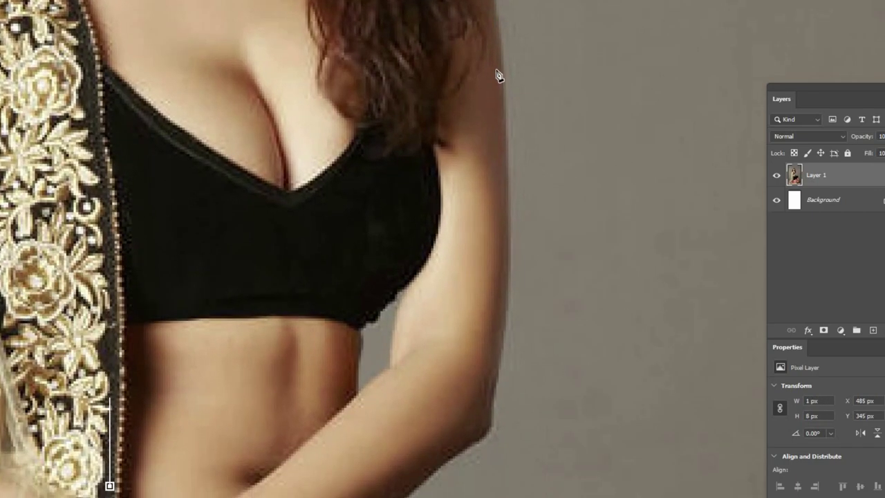
{"action": "left_click", "coordinate": [505, 325]}
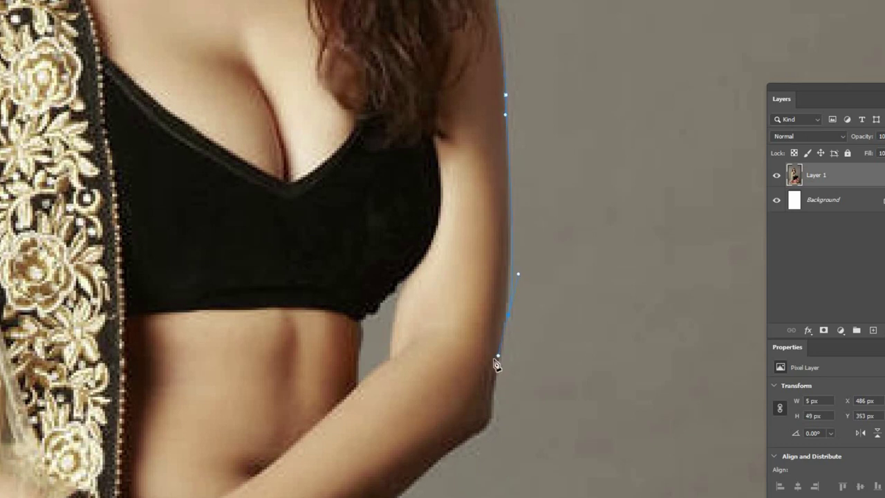
{"action": "left_click", "coordinate": [490, 423]}
{"action": "left_click", "coordinate": [490, 417]}
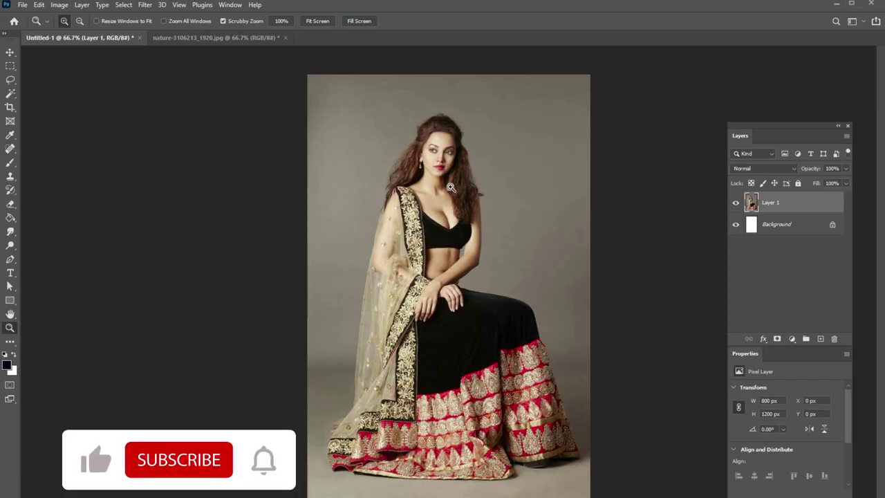
Step: Zoom in on the woman to about 400%, framing the bottom of the skirt hem
{"action": "left_click", "coordinate": [450, 186]}
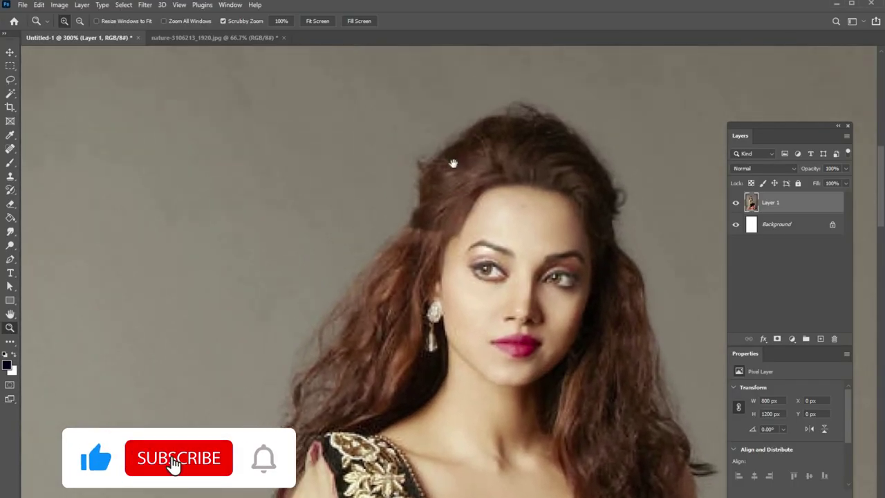
{"action": "left_click_drag", "start_coordinate": [451, 187], "coordinate": [433, 134]}
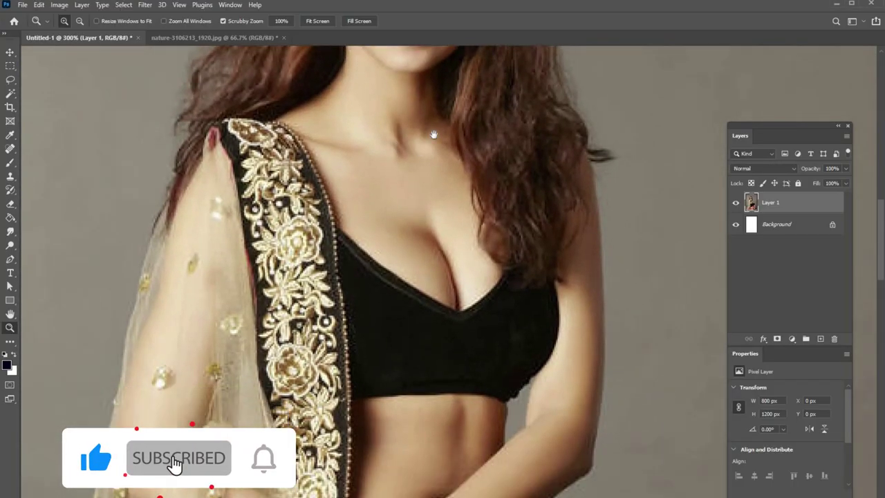
{"action": "scroll", "coordinate": [433, 134], "scroll_direction": "down", "scroll_amount": 5}
{"action": "scroll", "coordinate": [405, 213], "scroll_direction": "down", "scroll_amount": 2}
{"action": "scroll", "coordinate": [380, 290], "scroll_direction": "up", "scroll_amount": 3}
{"action": "scroll", "coordinate": [373, 208], "scroll_direction": "down", "scroll_amount": 5}
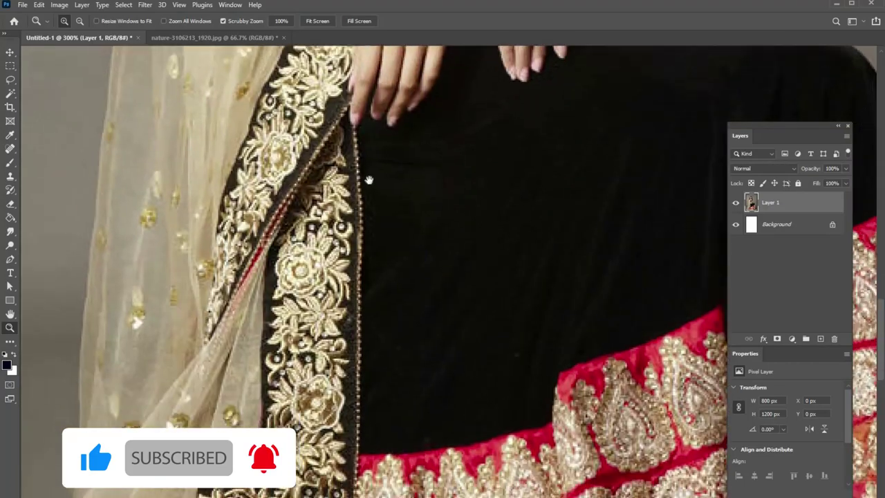
{"action": "scroll", "coordinate": [368, 180], "scroll_direction": "down", "scroll_amount": 5}
{"action": "scroll", "coordinate": [331, 207], "scroll_direction": "down", "scroll_amount": 3}
{"action": "scroll", "coordinate": [276, 235], "scroll_direction": "left", "scroll_amount": 2}
{"action": "scroll", "coordinate": [230, 265], "scroll_direction": "up", "scroll_amount": 1}
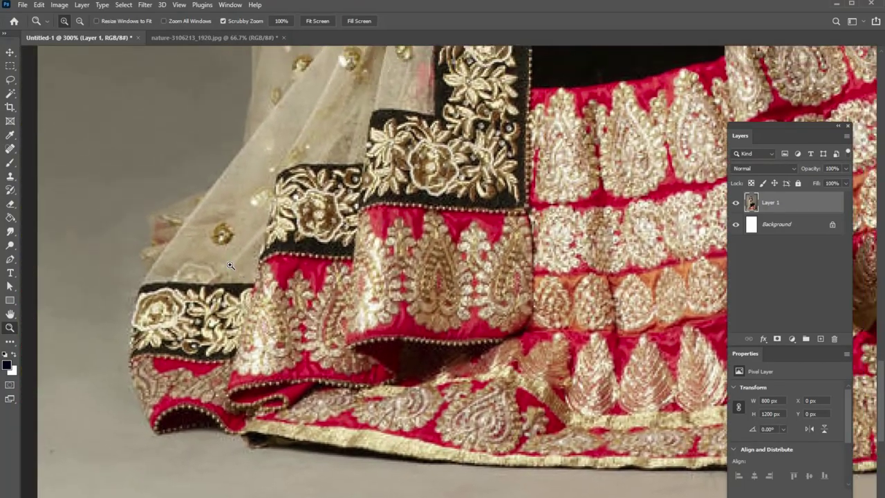
{"action": "left_click_drag", "start_coordinate": [230, 265], "coordinate": [253, 239]}
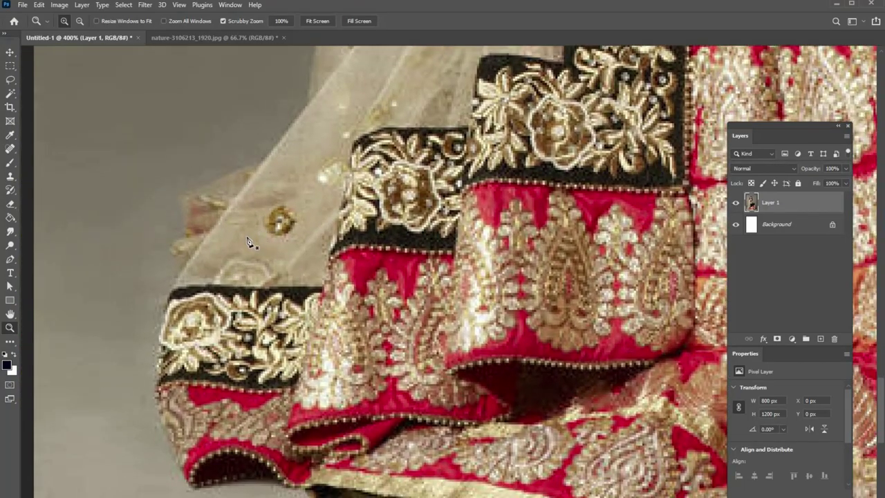
Step: Start a Pen path at the hem bottom and add anchors up the scarf's left edge
{"action": "key", "text": "p"}
{"action": "left_click", "coordinate": [193, 486]}
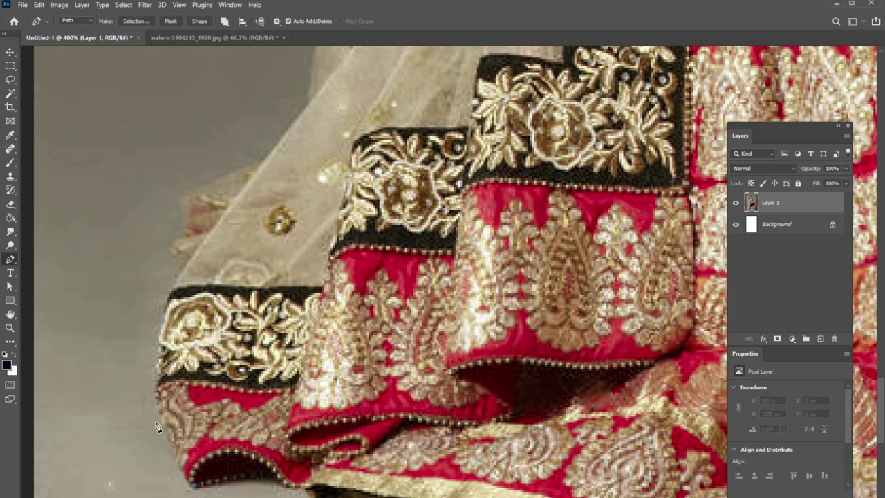
{"action": "left_click_drag", "start_coordinate": [154, 414], "coordinate": [153, 397]}
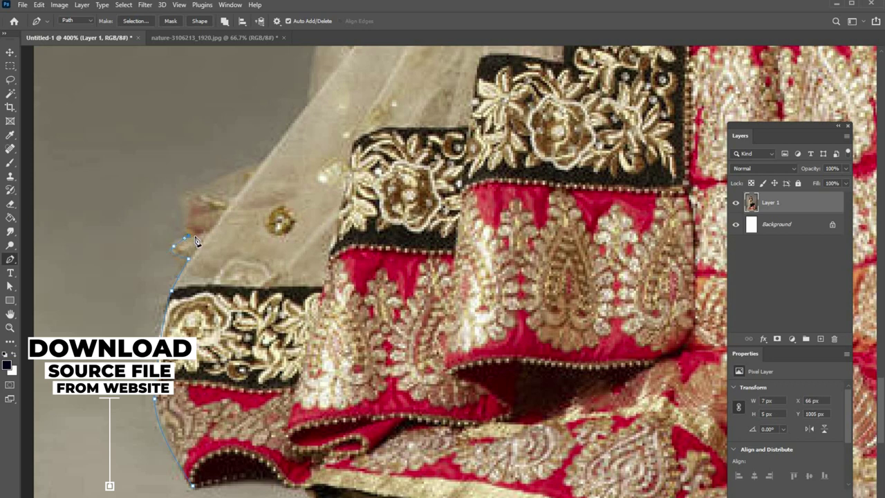
{"action": "left_click", "coordinate": [187, 258]}
{"action": "left_click", "coordinate": [184, 238]}
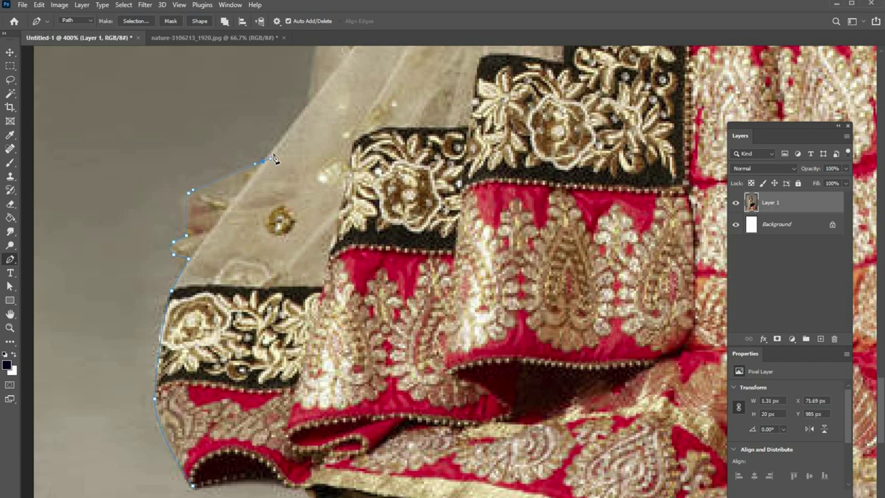
{"action": "left_click_drag", "start_coordinate": [273, 159], "coordinate": [234, 272]}
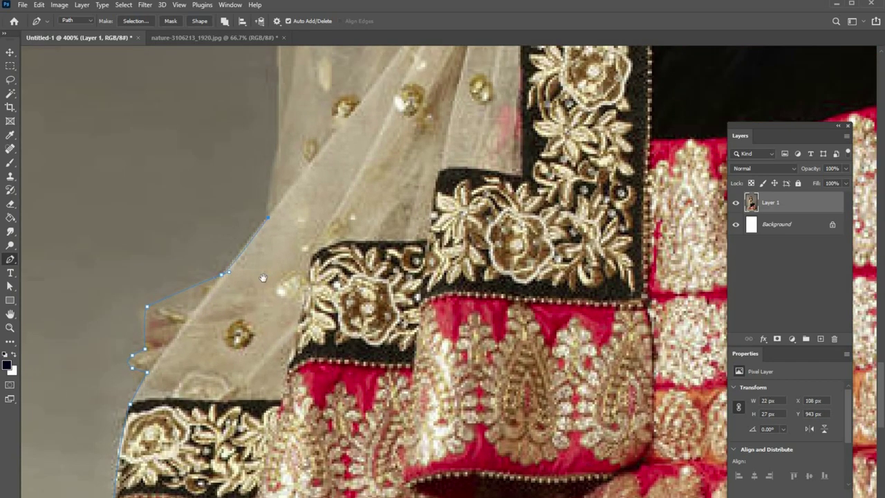
Step: Add path anchors further up the scarf's outer left edge
{"action": "scroll", "coordinate": [271, 249], "scroll_direction": "up", "scroll_amount": 5}
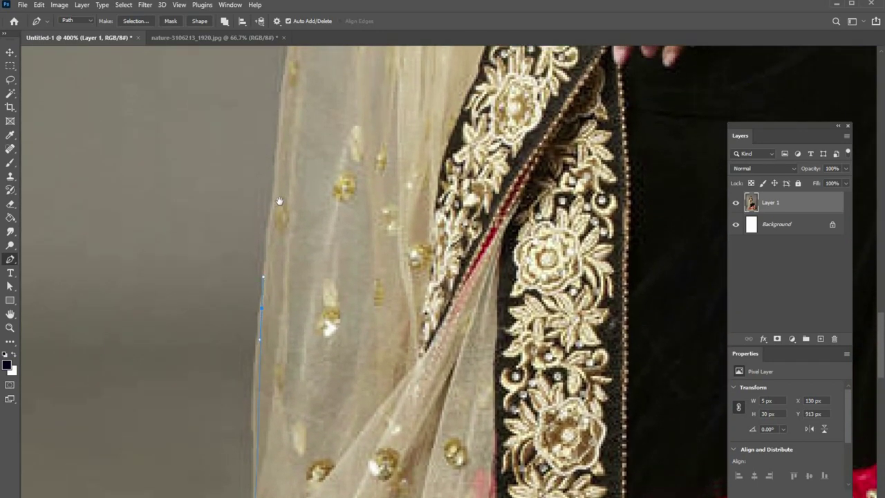
{"action": "scroll", "coordinate": [277, 208], "scroll_direction": "up", "scroll_amount": 3}
{"action": "scroll", "coordinate": [269, 228], "scroll_direction": "up", "scroll_amount": 5}
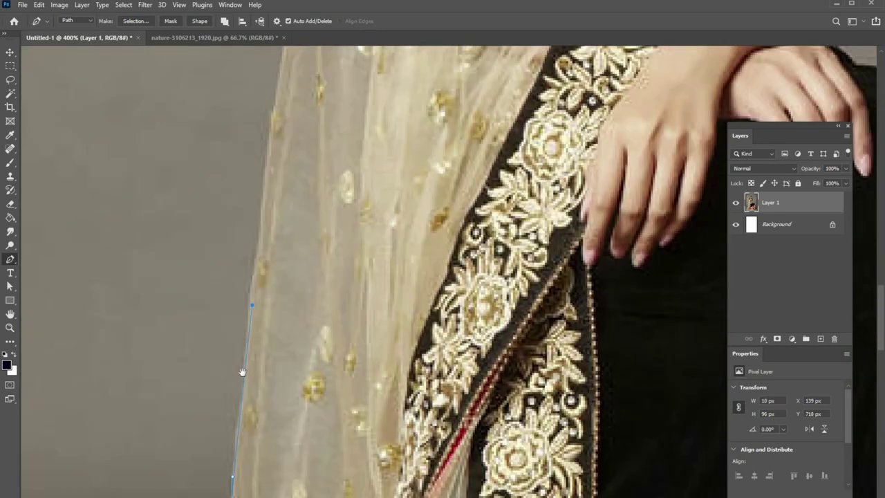
{"action": "scroll", "coordinate": [231, 442], "scroll_direction": "up", "scroll_amount": 5}
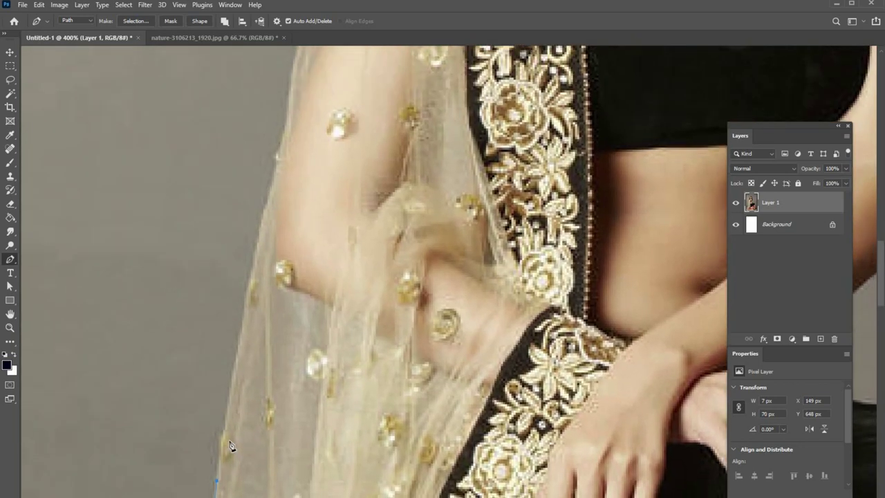
{"action": "left_click", "coordinate": [247, 304]}
{"action": "scroll", "coordinate": [256, 306], "scroll_direction": "up", "scroll_amount": 4}
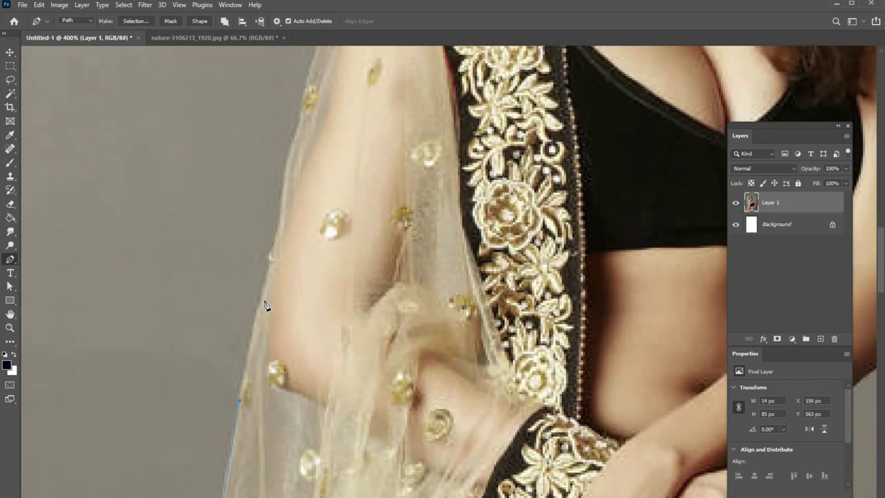
{"action": "left_click", "coordinate": [268, 298]}
{"action": "scroll", "coordinate": [276, 304], "scroll_direction": "up", "scroll_amount": 1}
{"action": "scroll", "coordinate": [271, 347], "scroll_direction": "up", "scroll_amount": 2}
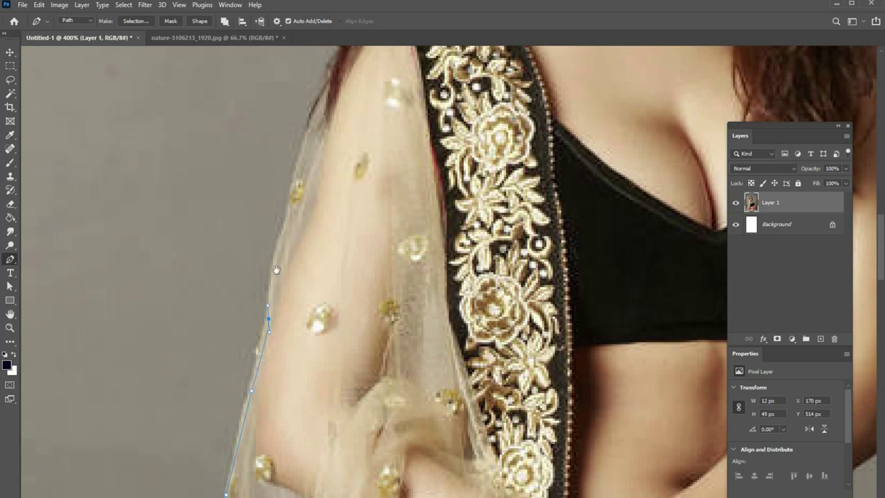
{"action": "scroll", "coordinate": [275, 269], "scroll_direction": "up", "scroll_amount": 2}
{"action": "scroll", "coordinate": [277, 290], "scroll_direction": "up", "scroll_amount": 1}
{"action": "left_click", "coordinate": [284, 327]}
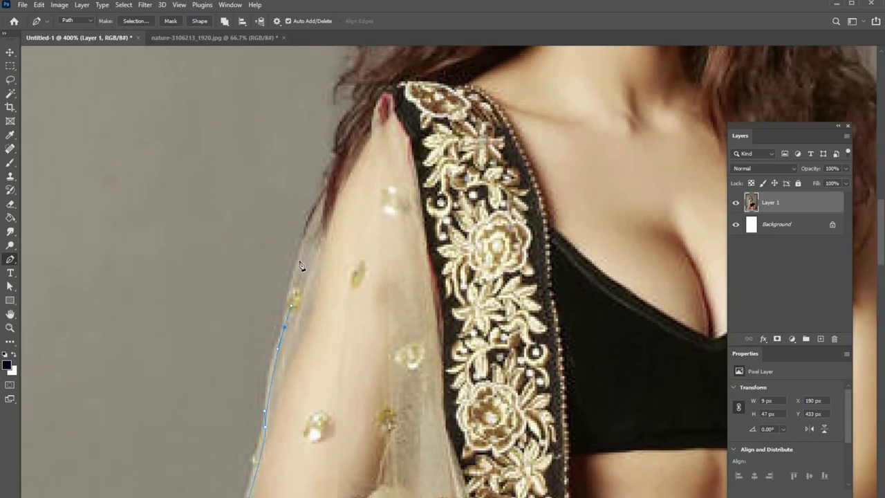
Step: Carry the path over the shoulder and curve it toward the hair
{"action": "left_click", "coordinate": [300, 238]}
{"action": "scroll", "coordinate": [278, 339], "scroll_direction": "up", "scroll_amount": 3}
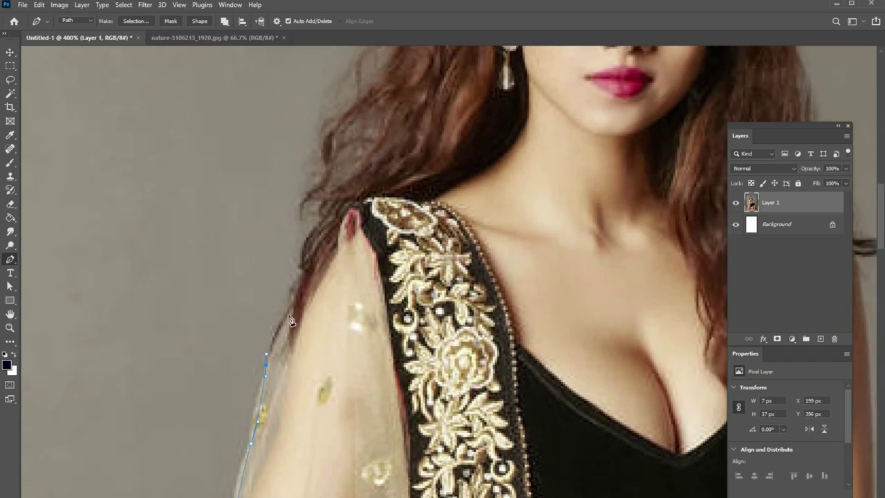
{"action": "left_click", "coordinate": [320, 209]}
{"action": "scroll", "coordinate": [320, 209], "scroll_direction": "up", "scroll_amount": 3}
{"action": "left_click_drag", "start_coordinate": [272, 331], "coordinate": [267, 335]}
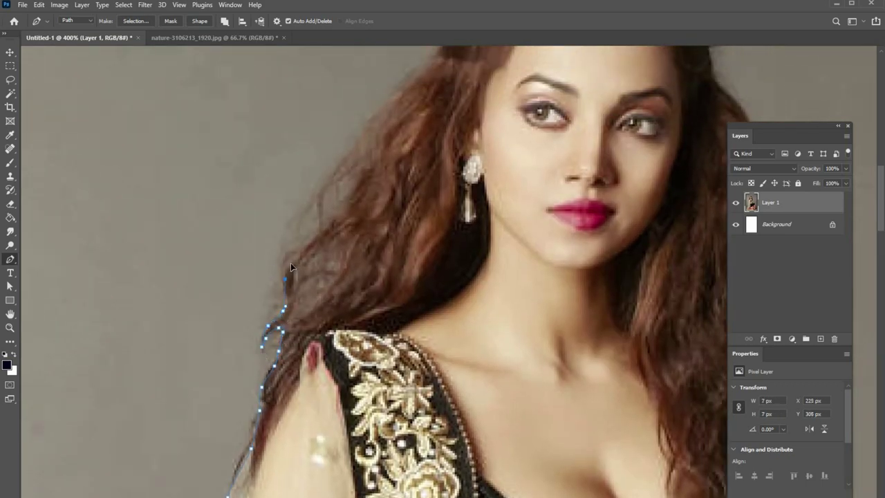
Step: Trace the path up the left side of the hair and across the crown
{"action": "left_click_drag", "start_coordinate": [347, 193], "coordinate": [336, 215]}
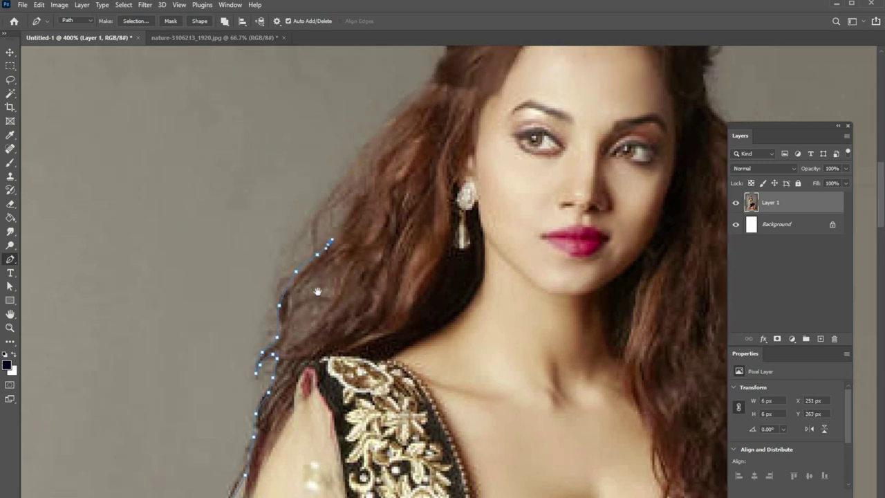
{"action": "scroll", "coordinate": [337, 215], "scroll_direction": "up", "scroll_amount": 3}
{"action": "left_click", "coordinate": [351, 227]}
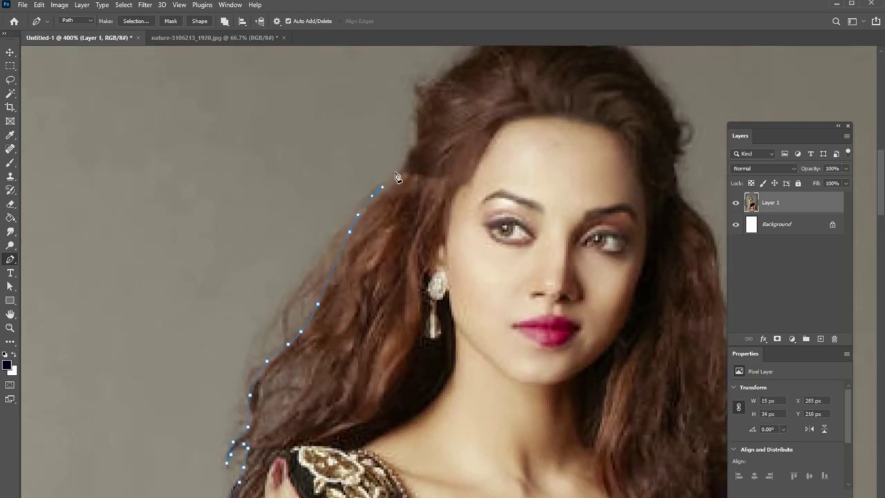
{"action": "left_click_drag", "start_coordinate": [419, 129], "coordinate": [333, 261]}
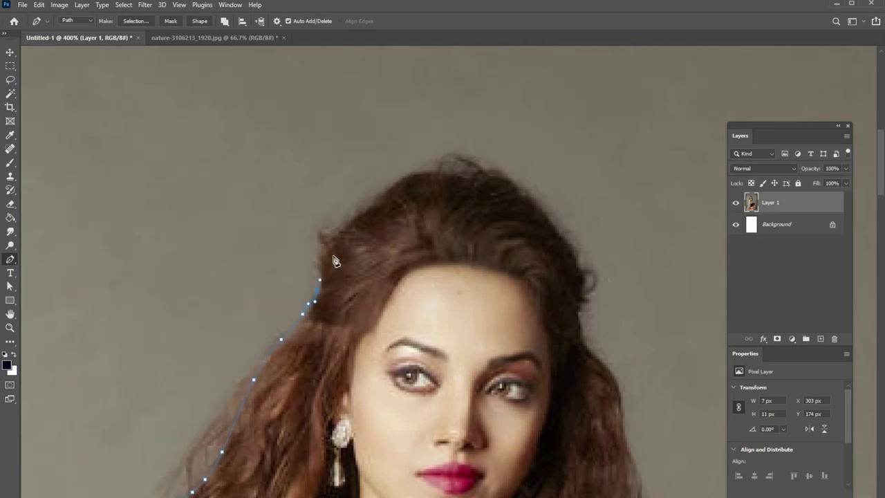
{"action": "left_click_drag", "start_coordinate": [346, 228], "coordinate": [378, 206]}
{"action": "left_click", "coordinate": [414, 176]}
{"action": "left_click_drag", "start_coordinate": [456, 171], "coordinate": [524, 189]}
Step: Add path anchors down the right side of the hair to its ends
{"action": "left_click", "coordinate": [545, 215]}
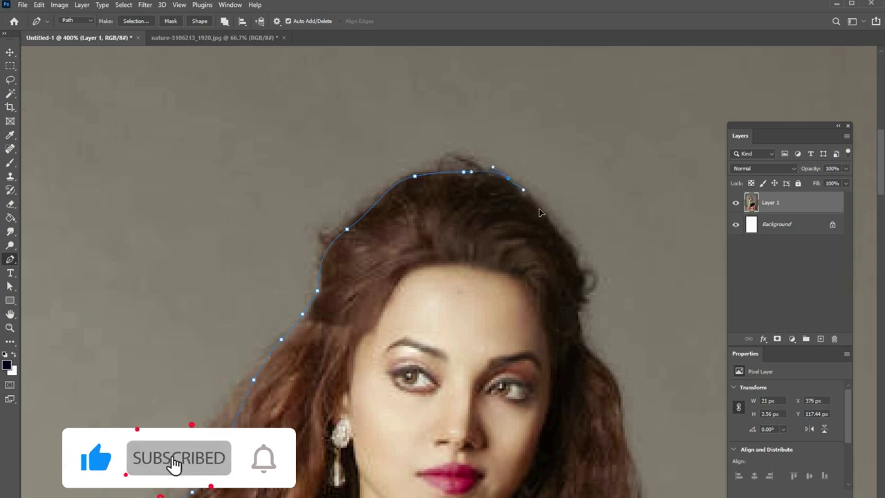
{"action": "left_click_drag", "start_coordinate": [562, 249], "coordinate": [576, 251]}
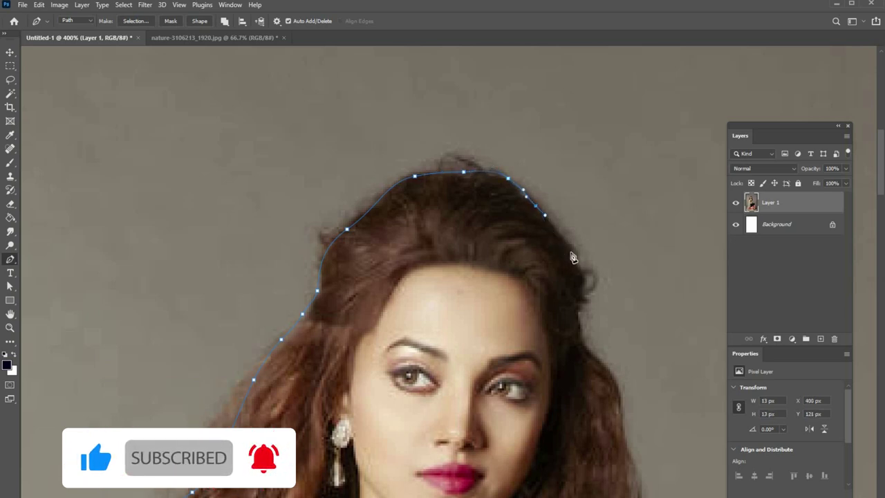
{"action": "left_click", "coordinate": [581, 278]}
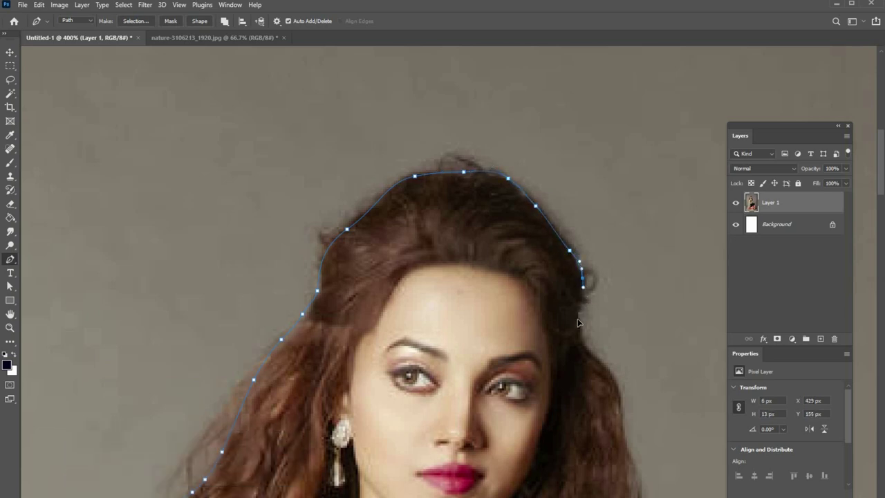
{"action": "left_click_drag", "start_coordinate": [538, 307], "coordinate": [455, 156]}
{"action": "left_click", "coordinate": [480, 244]}
{"action": "left_click", "coordinate": [486, 259]}
{"action": "left_click", "coordinate": [492, 274]}
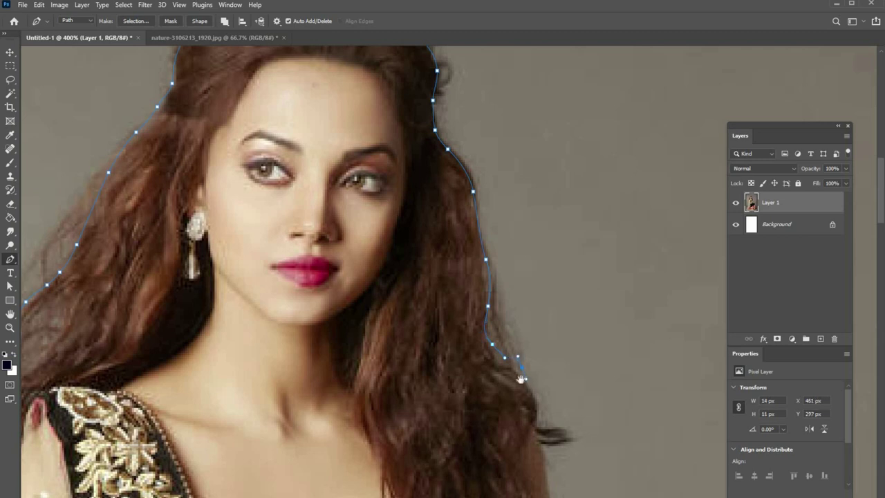
{"action": "left_click_drag", "start_coordinate": [523, 374], "coordinate": [498, 197]}
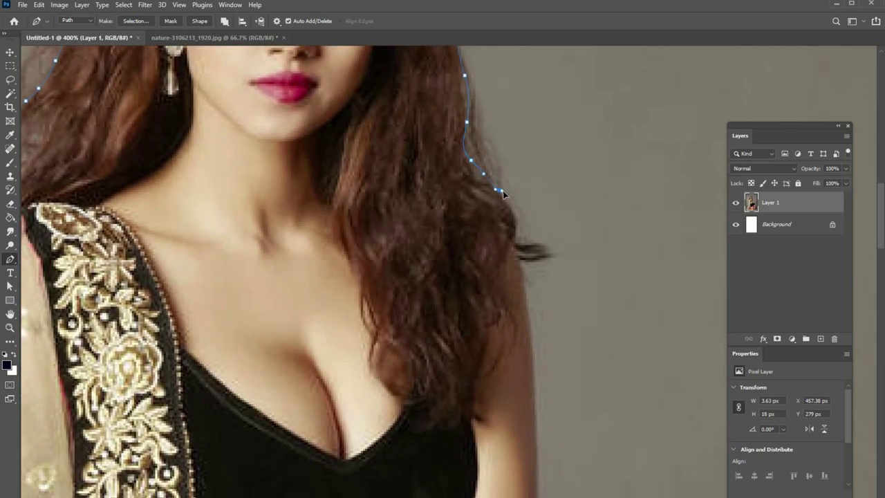
{"action": "left_click", "coordinate": [503, 192]}
{"action": "left_click", "coordinate": [513, 243]}
{"action": "left_click", "coordinate": [524, 265]}
Step: Trace down the outer arm and forearm, undoing the misplaced anchors
{"action": "left_click_drag", "start_coordinate": [524, 344], "coordinate": [498, 135]}
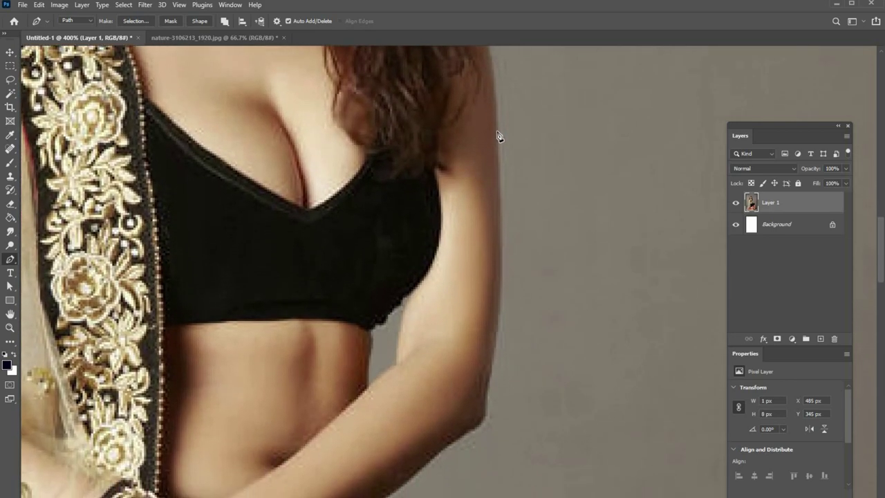
{"action": "left_click", "coordinate": [496, 148]}
{"action": "left_click", "coordinate": [490, 360]}
{"action": "left_click_drag", "start_coordinate": [500, 327], "coordinate": [513, 302]}
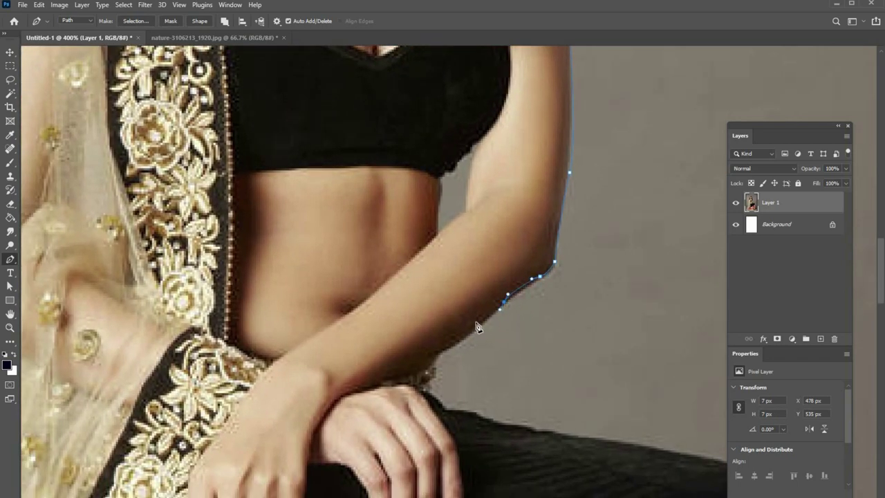
{"action": "key", "text": "ctrl+z"}
{"action": "key", "text": "ctrl+z"}
{"action": "left_click", "coordinate": [439, 350]}
{"action": "left_click", "coordinate": [429, 372]}
{"action": "scroll", "coordinate": [316, 256], "scroll_direction": "down", "scroll_amount": 5}
{"action": "scroll", "coordinate": [316, 256], "scroll_direction": "right", "scroll_amount": 5}
{"action": "left_click", "coordinate": [298, 224]}
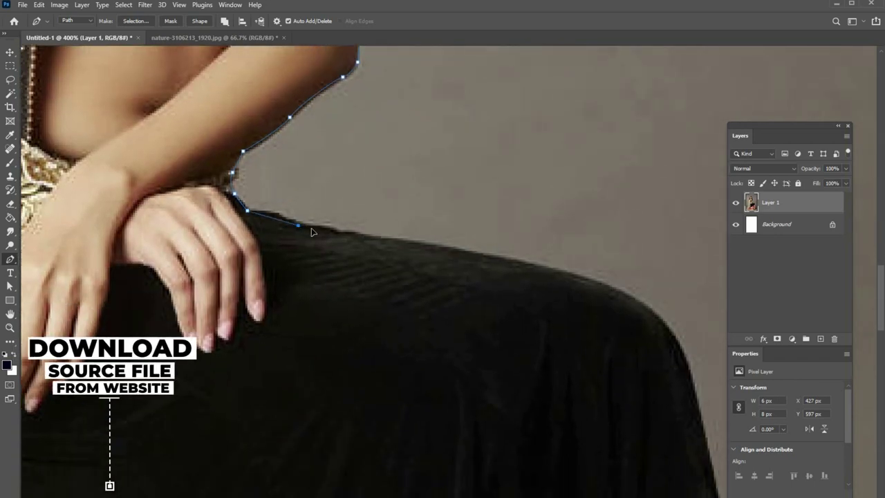
Step: Trace the path along the skirt's top edge and down its side to the red border
{"action": "left_click", "coordinate": [421, 244]}
{"action": "left_click", "coordinate": [566, 274]}
{"action": "left_click_drag", "start_coordinate": [657, 316], "coordinate": [676, 339]}
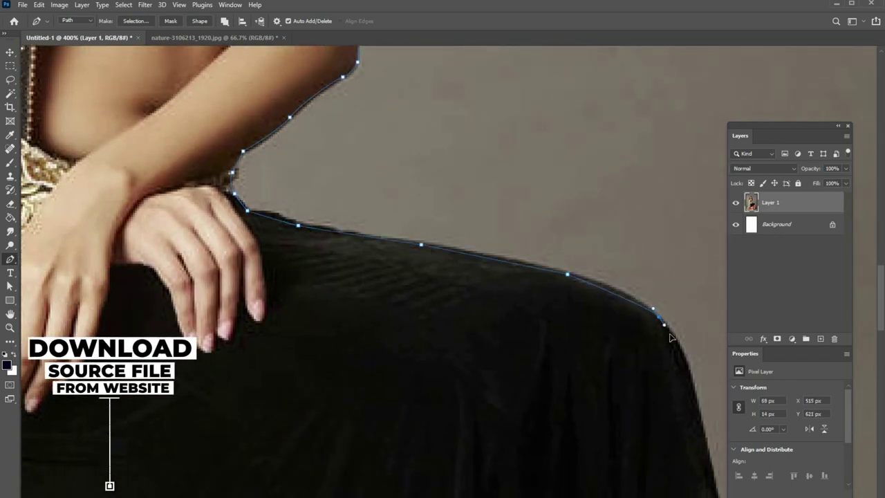
{"action": "left_click_drag", "start_coordinate": [594, 263], "coordinate": [440, 74]}
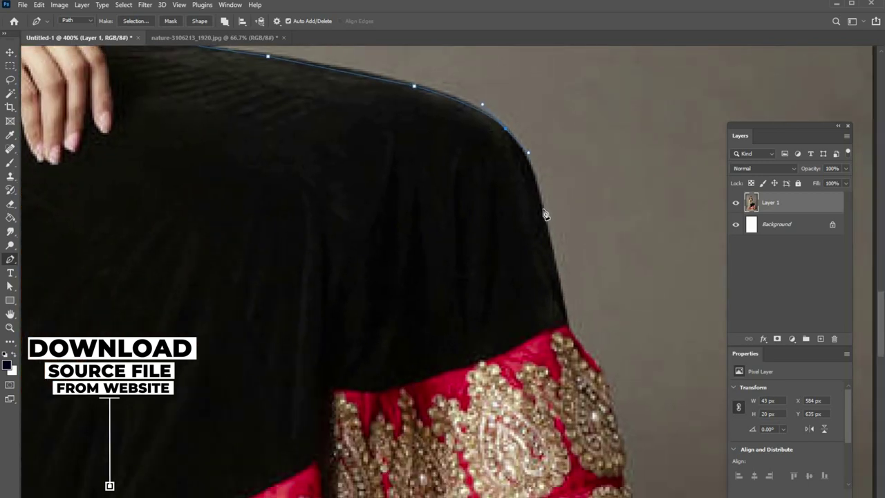
{"action": "left_click", "coordinate": [540, 194]}
{"action": "left_click", "coordinate": [546, 228]}
{"action": "left_click_drag", "start_coordinate": [565, 324], "coordinate": [570, 335]}
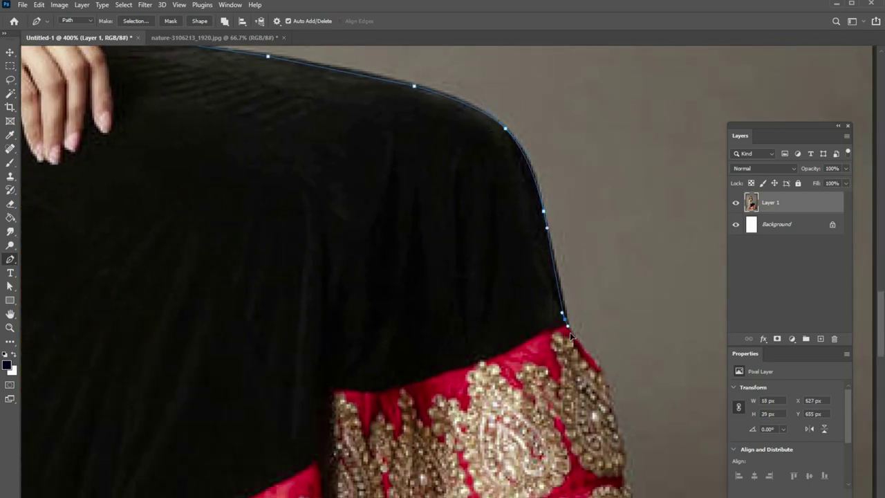
{"action": "left_click_drag", "start_coordinate": [599, 370], "coordinate": [609, 389]}
Step: Continue down the embroidered skirt edge, around the hem corner and the shoe
{"action": "left_click_drag", "start_coordinate": [579, 355], "coordinate": [563, 245]}
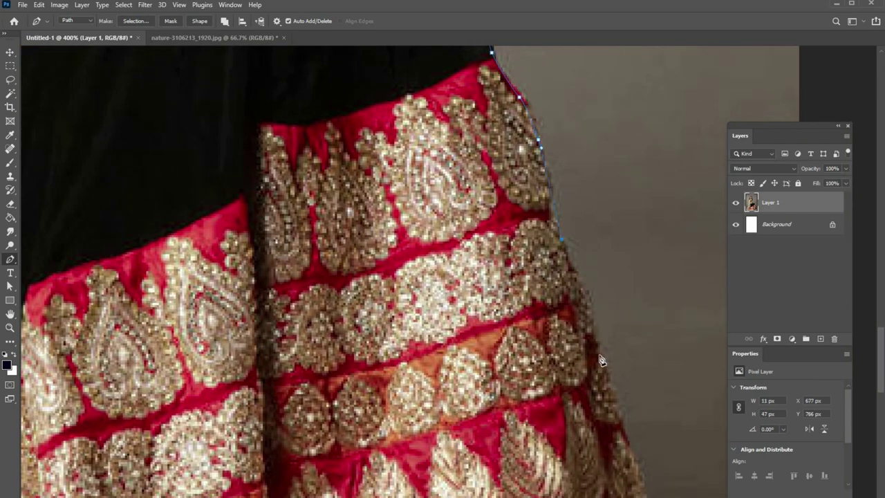
{"action": "left_click_drag", "start_coordinate": [604, 396], "coordinate": [483, 195]}
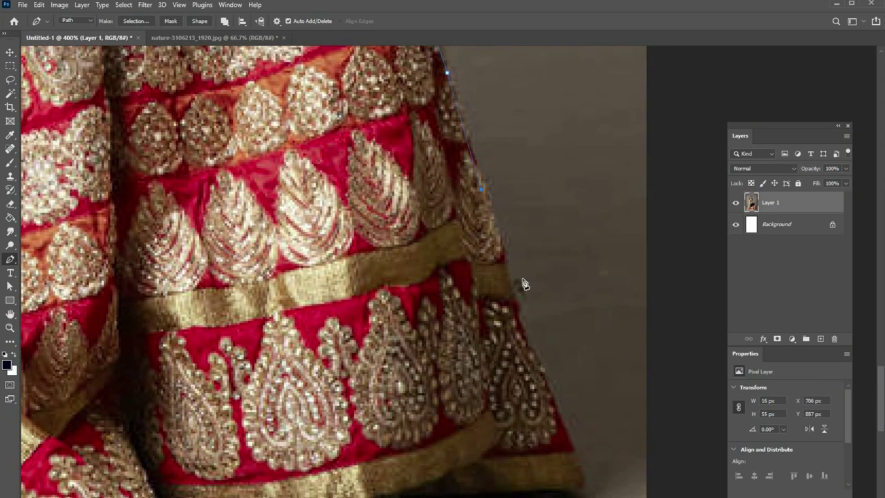
{"action": "left_click_drag", "start_coordinate": [518, 324], "coordinate": [539, 361]}
{"action": "left_click", "coordinate": [575, 453]}
{"action": "left_click", "coordinate": [584, 486]}
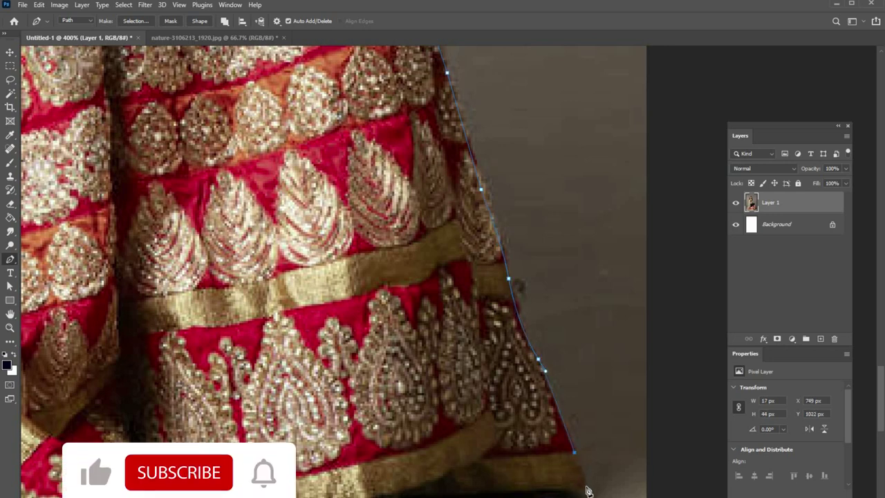
{"action": "left_click_drag", "start_coordinate": [548, 493], "coordinate": [526, 494]}
{"action": "mouse_move", "coordinate": [470, 490]}
{"action": "left_mouse_down"}
{"action": "mouse_move", "coordinate": [579, 314]}
{"action": "mouse_move", "coordinate": [525, 317]}
{"action": "left_mouse_up"}
{"action": "left_click", "coordinate": [510, 318]}
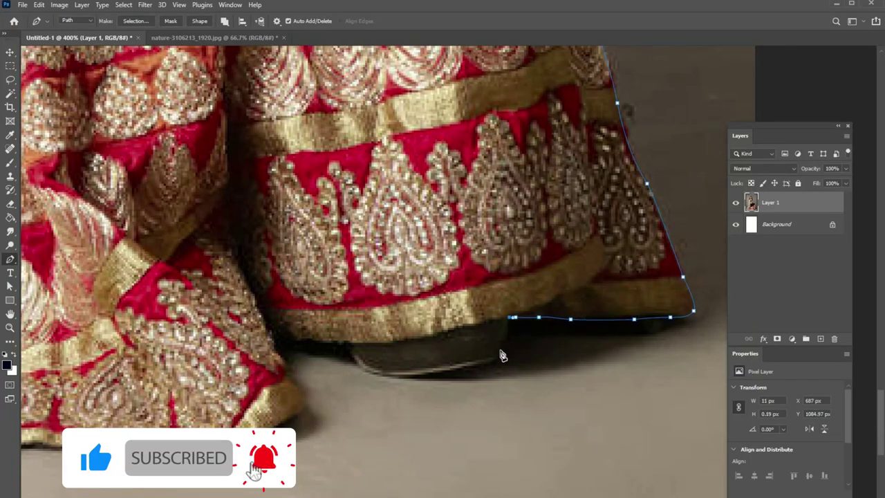
{"action": "left_click_drag", "start_coordinate": [496, 355], "coordinate": [455, 367]}
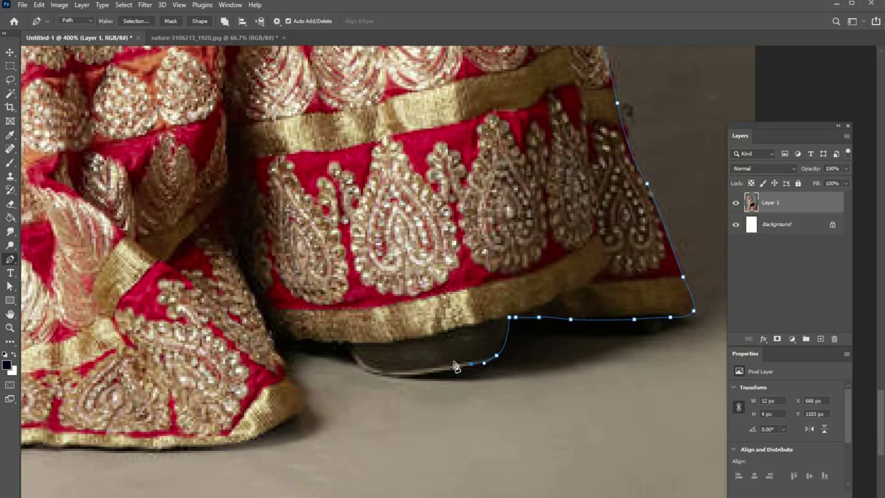
{"action": "left_click_drag", "start_coordinate": [376, 371], "coordinate": [353, 354]}
Step: Trace back up from the shoe and add anchors leftward along the hem's bottom edge
{"action": "scroll", "coordinate": [415, 345], "scroll_direction": "left", "scroll_amount": 3}
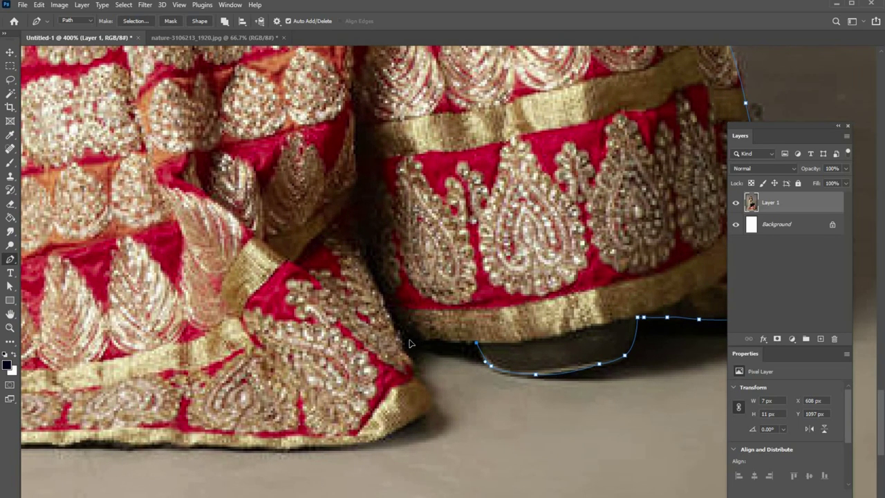
{"action": "left_click", "coordinate": [409, 340]}
{"action": "left_click", "coordinate": [422, 382]}
{"action": "left_click", "coordinate": [398, 432]}
{"action": "left_click_drag", "start_coordinate": [398, 437], "coordinate": [541, 333]}
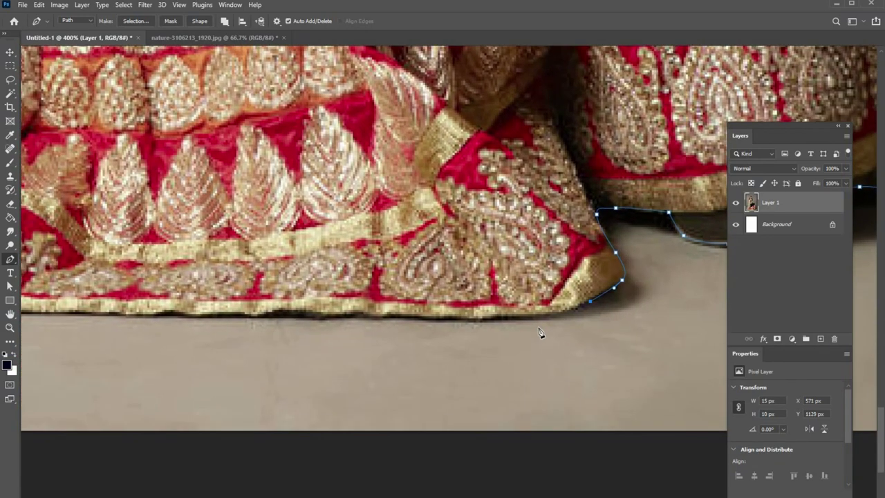
{"action": "mouse_move", "coordinate": [426, 313]}
{"action": "left_mouse_down"}
{"action": "mouse_move", "coordinate": [526, 314]}
{"action": "mouse_move", "coordinate": [486, 315]}
{"action": "left_mouse_up"}
{"action": "left_click", "coordinate": [416, 317]}
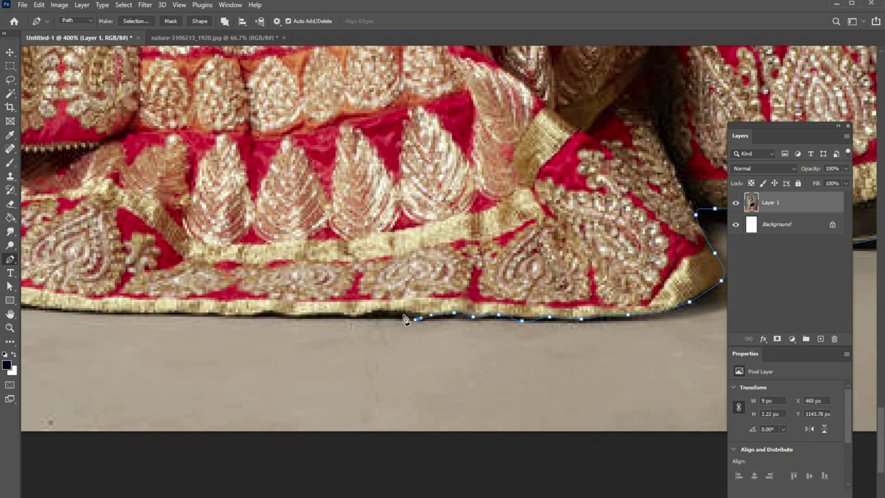
{"action": "left_click", "coordinate": [362, 319]}
{"action": "left_click_drag", "start_coordinate": [430, 308], "coordinate": [512, 316]}
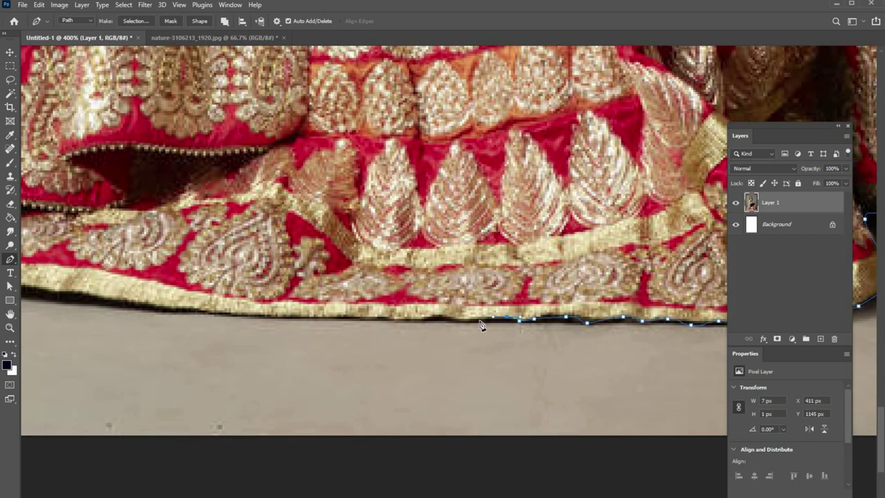
{"action": "left_click", "coordinate": [446, 318]}
{"action": "left_click", "coordinate": [416, 319]}
Step: Extend the path along the hem's left end, tracing the dark curve at its corner
{"action": "left_click_drag", "start_coordinate": [373, 310], "coordinate": [515, 322]}
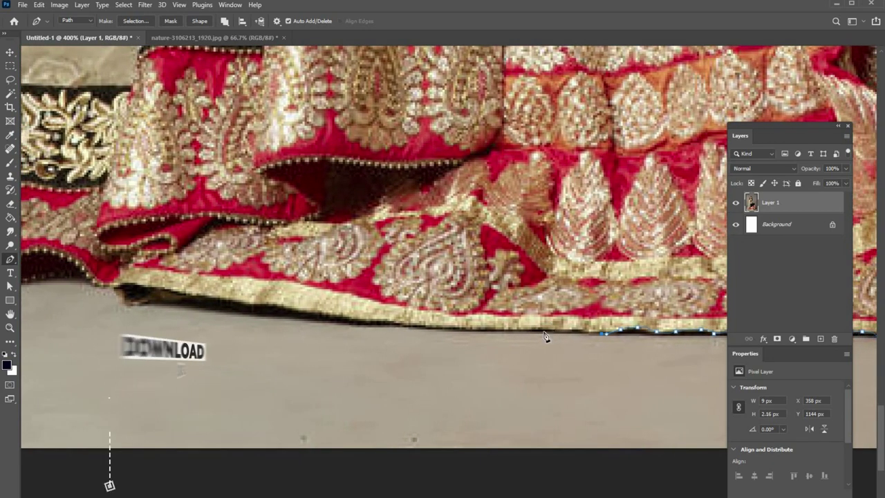
{"action": "left_click", "coordinate": [529, 331]}
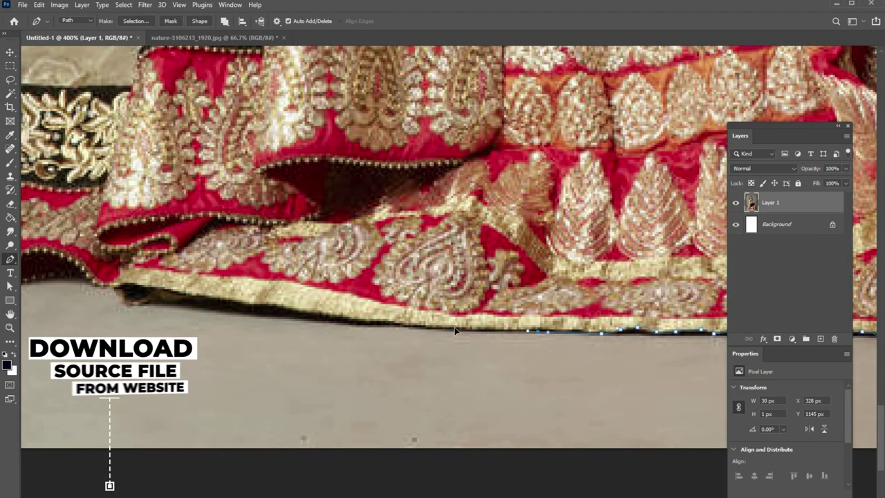
{"action": "left_click", "coordinate": [455, 329]}
{"action": "left_click_drag", "start_coordinate": [354, 312], "coordinate": [491, 364]}
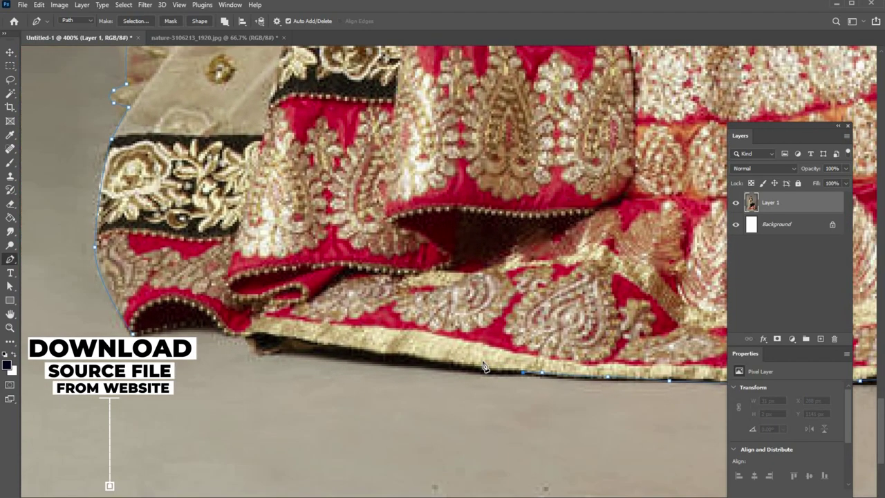
{"action": "left_click", "coordinate": [493, 374]}
{"action": "left_click", "coordinate": [428, 366]}
{"action": "left_click", "coordinate": [419, 363]}
{"action": "left_click", "coordinate": [377, 352]}
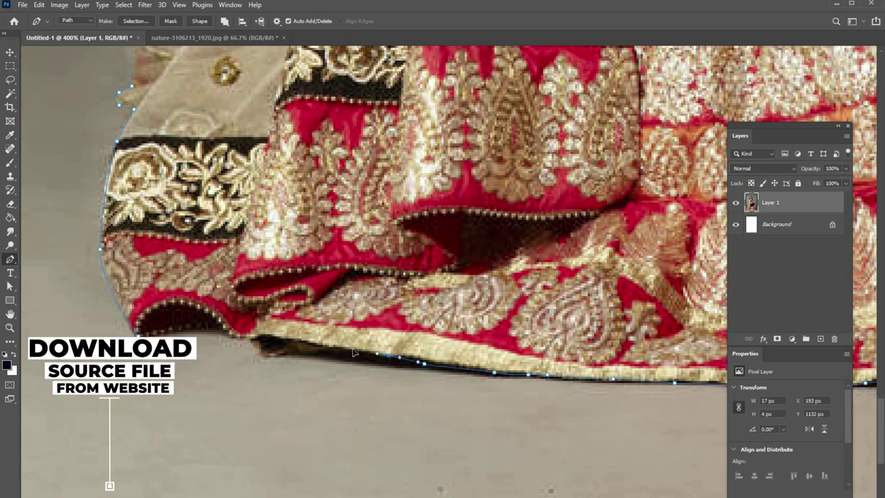
{"action": "left_click", "coordinate": [304, 342]}
{"action": "left_click_drag", "start_coordinate": [302, 343], "coordinate": [398, 378]}
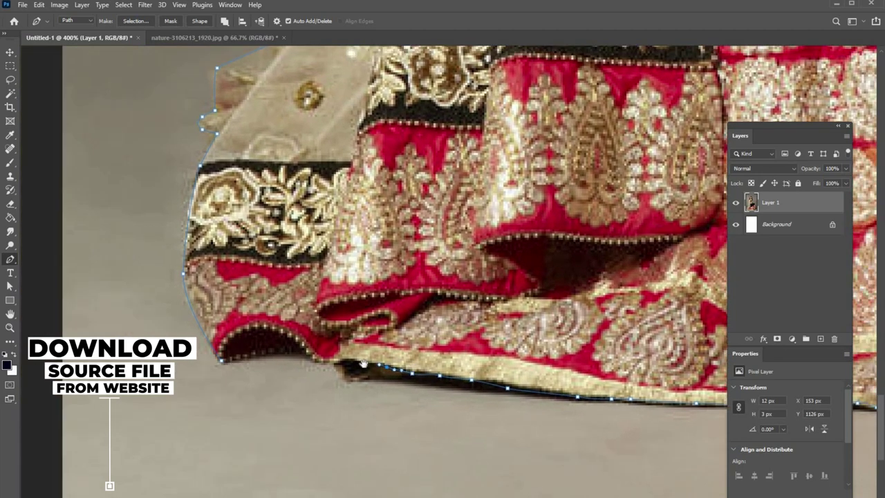
{"action": "left_click", "coordinate": [370, 367]}
{"action": "left_click", "coordinate": [353, 357]}
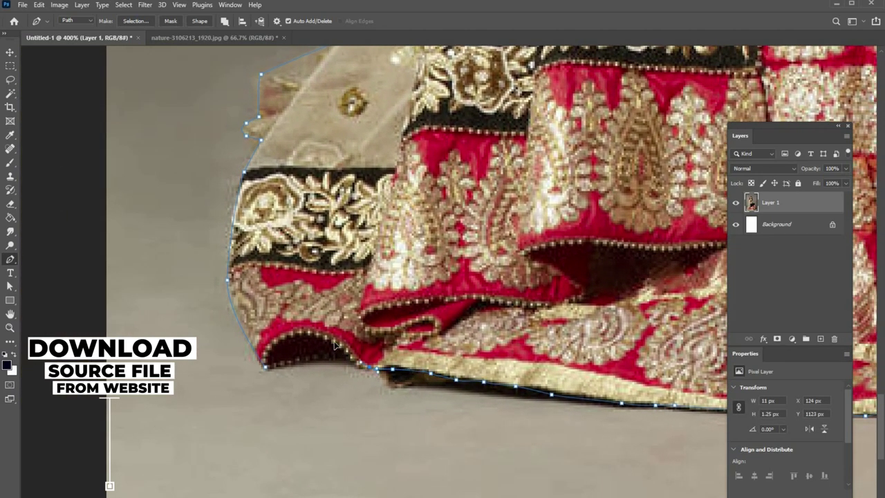
{"action": "left_click", "coordinate": [322, 336]}
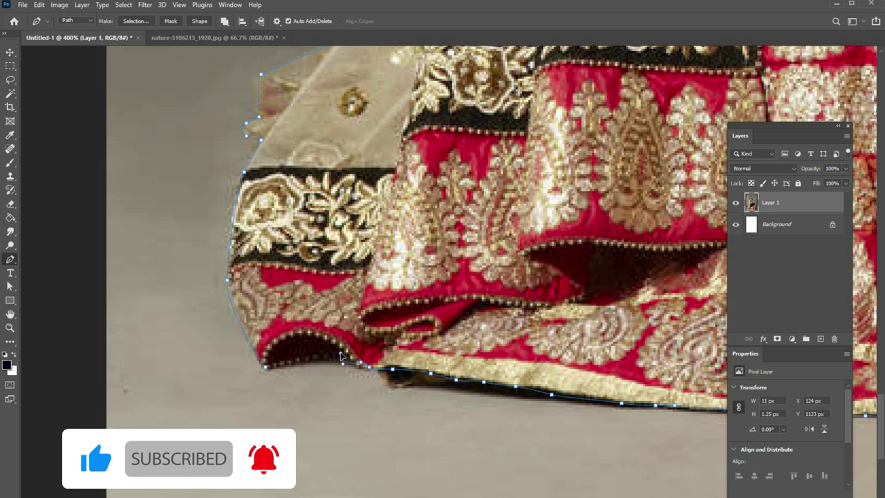
Step: Close the path at its starting anchor and fit the photo on screen
{"action": "left_click", "coordinate": [266, 367]}
{"action": "key", "text": "z"}
{"action": "right_click", "coordinate": [415, 284]}
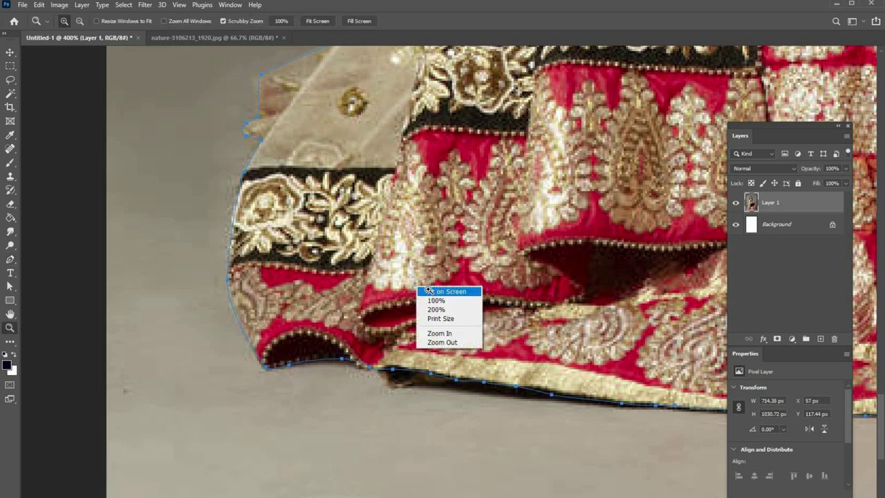
{"action": "left_click", "coordinate": [448, 290]}
Step: Convert the closed path into a selection with a 1-pixel feather
{"action": "key", "text": "p"}
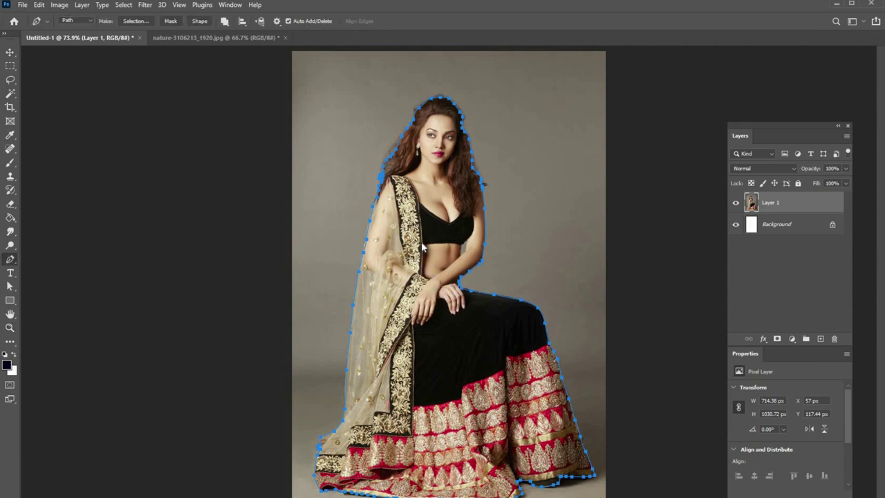
{"action": "right_click", "coordinate": [421, 290]}
{"action": "left_click", "coordinate": [463, 286]}
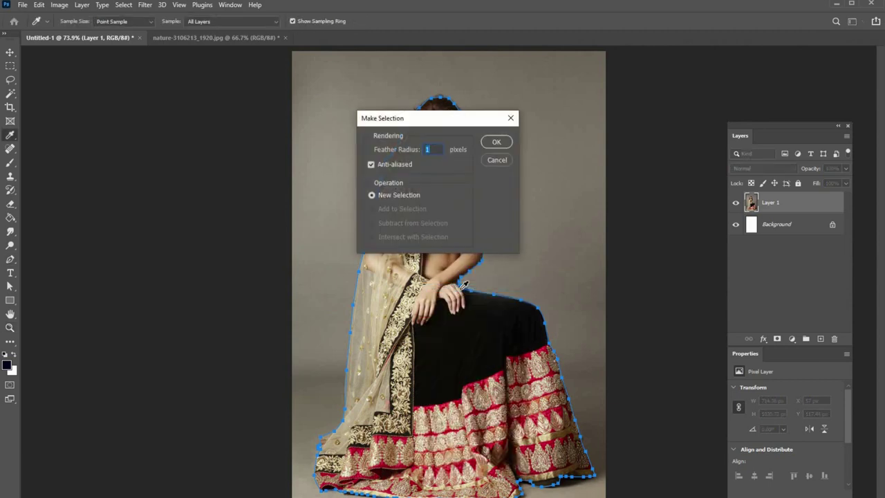
{"action": "key", "text": "Return"}
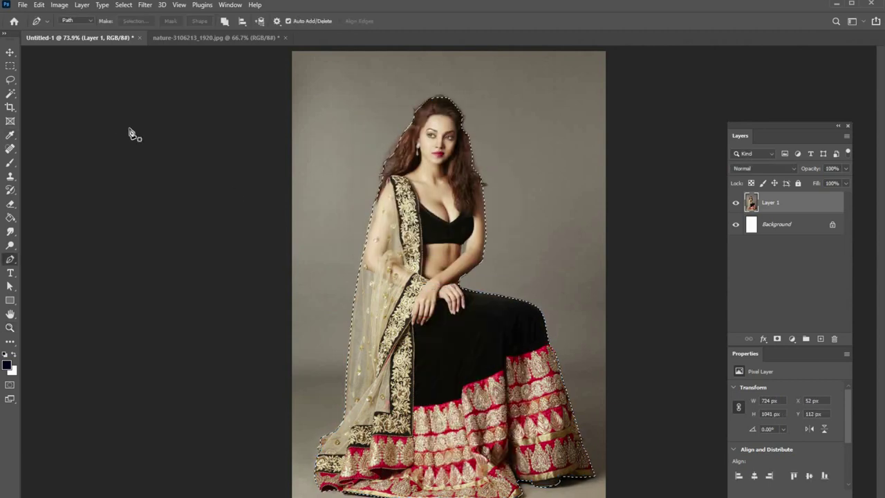
{"action": "left_click", "coordinate": [10, 51]}
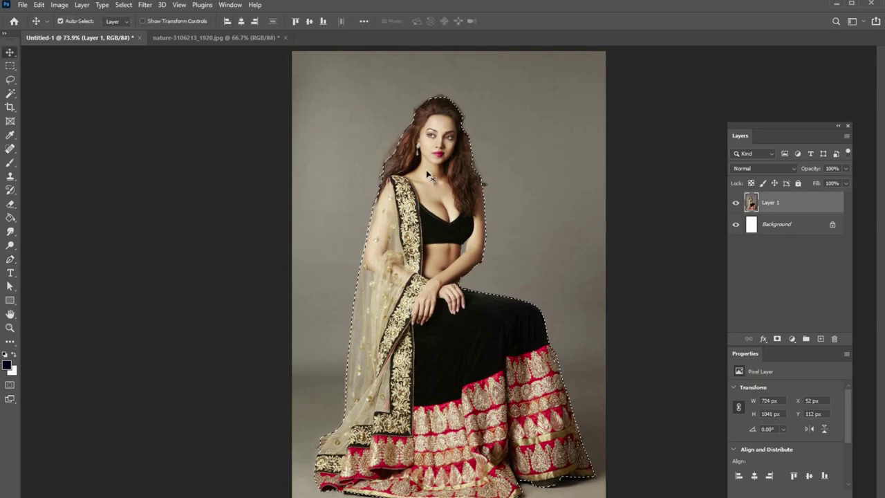
Step: Drag the selected woman into the tiger photo and position her beside the tiger
{"action": "left_click_drag", "start_coordinate": [414, 171], "coordinate": [236, 53]}
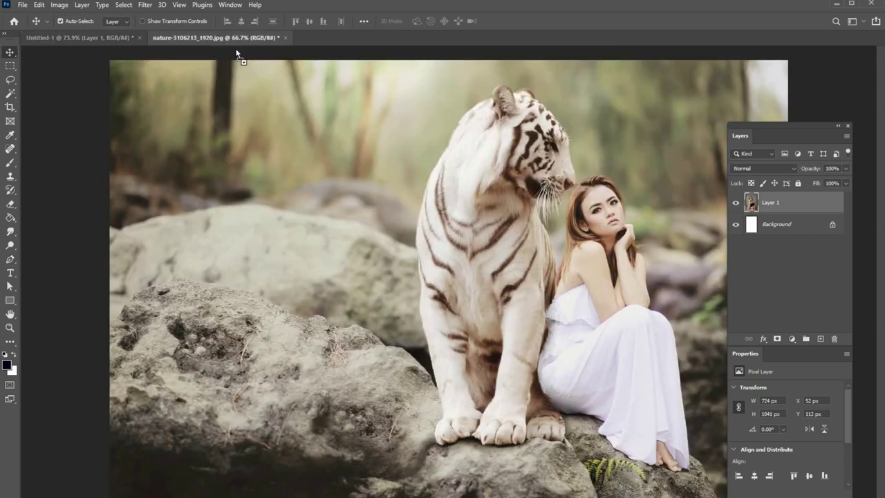
{"action": "left_click_drag", "start_coordinate": [515, 221], "coordinate": [532, 242]}
{"action": "mouse_move", "coordinate": [599, 245]}
{"action": "left_mouse_down"}
{"action": "mouse_move", "coordinate": [632, 237]}
{"action": "mouse_move", "coordinate": [634, 249]}
{"action": "left_mouse_up"}
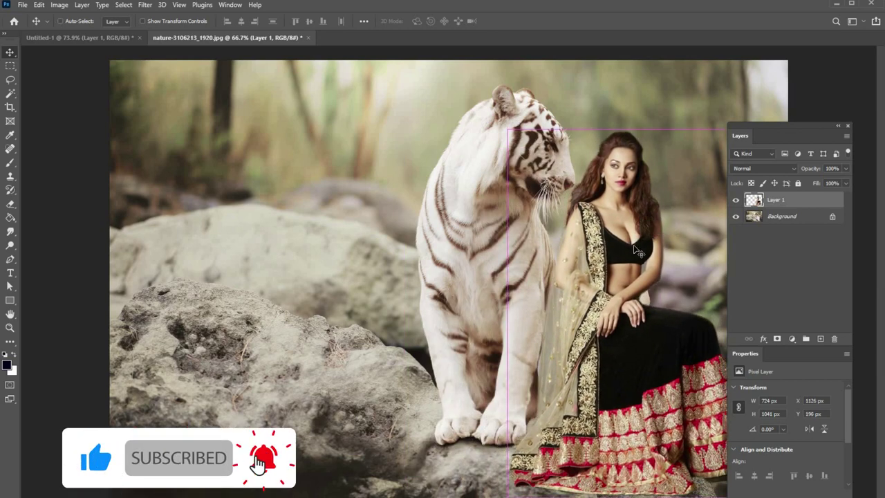
Step: Scale the woman to 92% to sit on the rock, then hide Layer 1
{"action": "key", "text": "ctrl"}
{"action": "key", "text": "ctrl+t"}
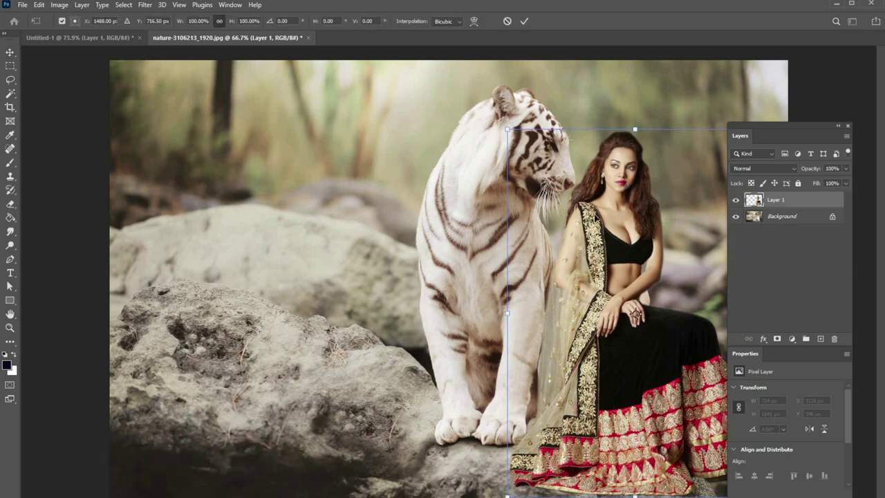
{"action": "left_click_drag", "start_coordinate": [559, 173], "coordinate": [612, 221]}
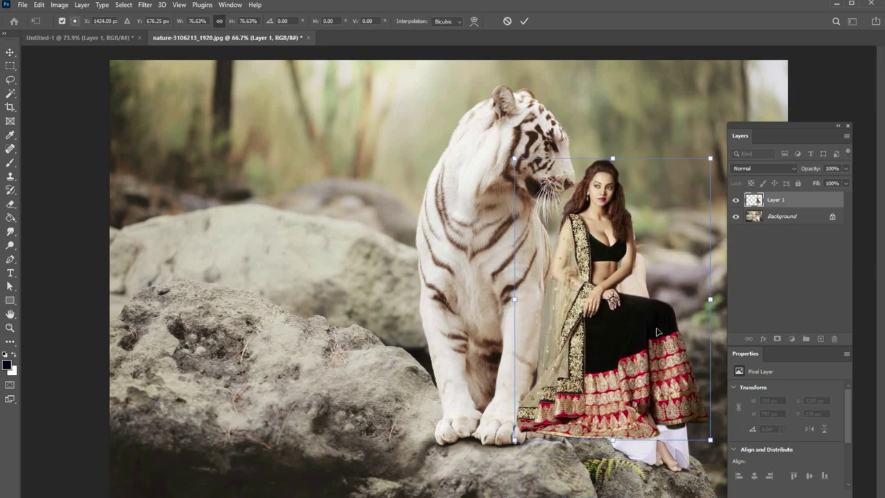
{"action": "mouse_move", "coordinate": [617, 455]}
{"action": "left_mouse_down"}
{"action": "mouse_move", "coordinate": [639, 429]}
{"action": "mouse_move", "coordinate": [647, 435]}
{"action": "left_mouse_up"}
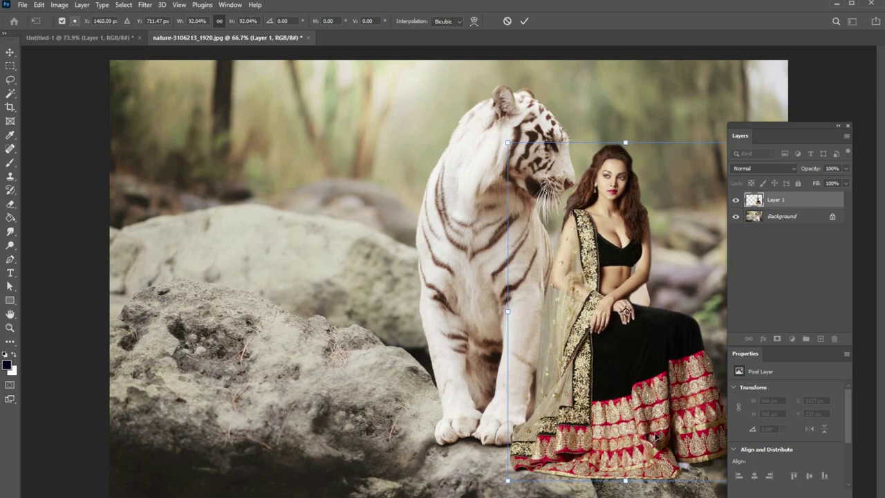
{"action": "key", "text": "Return"}
{"action": "left_click", "coordinate": [735, 201]}
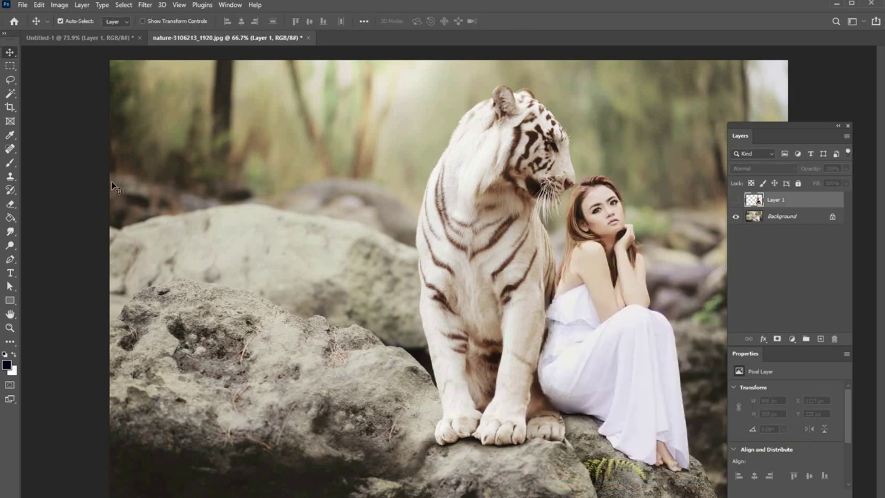
Step: With the Magic Wand active, run Select Subject on the Background layer
{"action": "right_click", "coordinate": [10, 93]}
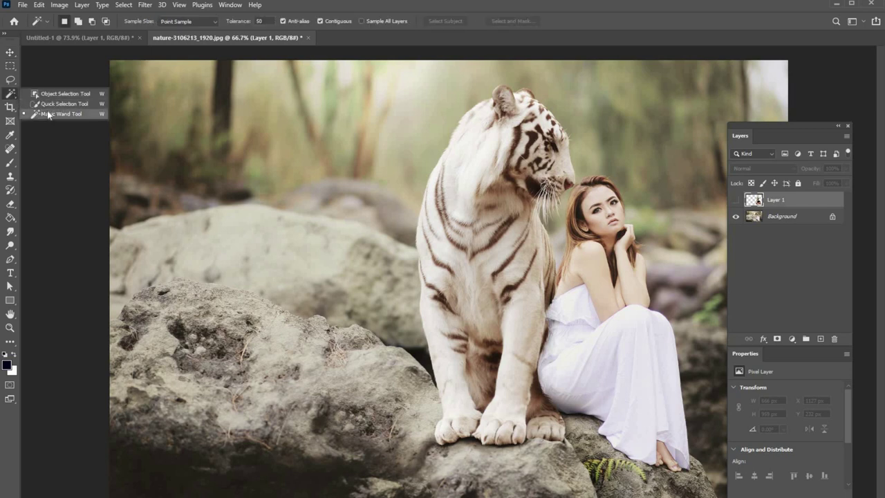
{"action": "left_click", "coordinate": [42, 115]}
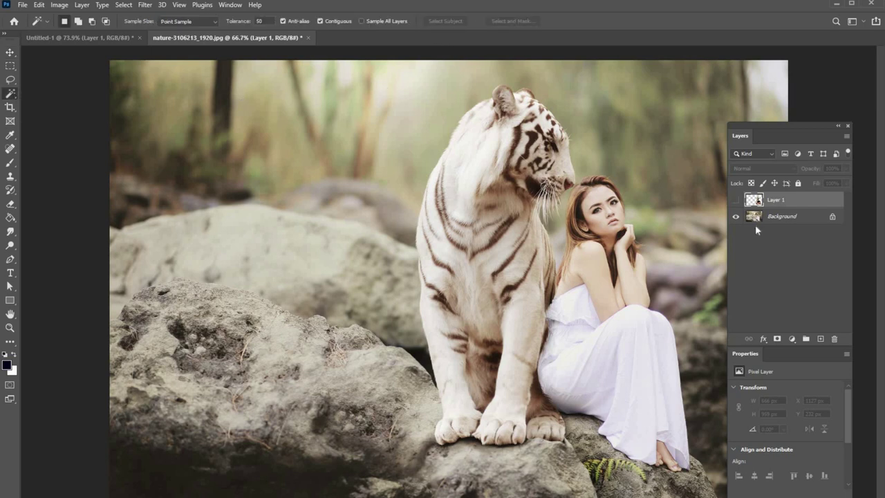
{"action": "left_click", "coordinate": [780, 218]}
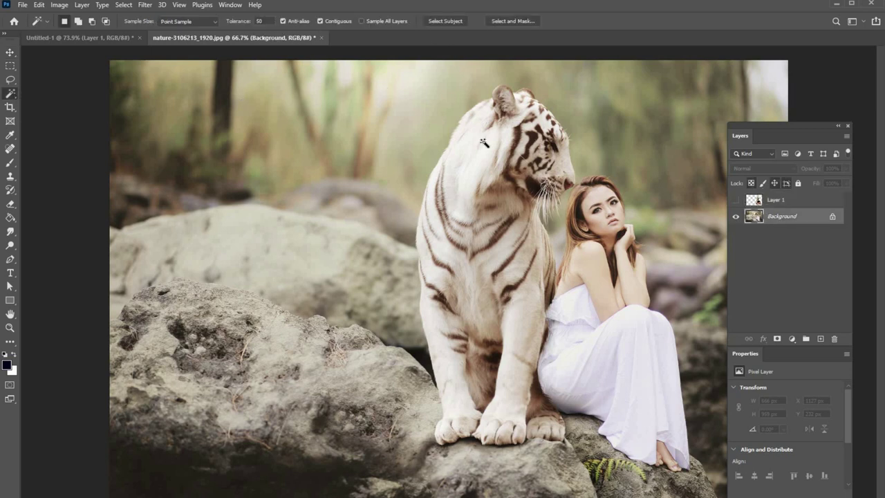
{"action": "left_click", "coordinate": [443, 21]}
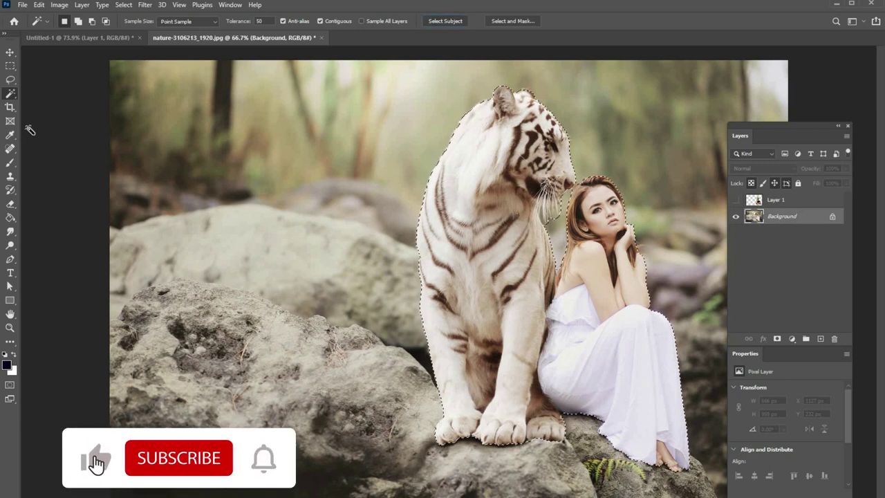
Step: Lasso around the tiger to subtract it, leaving only the white-dressed woman selected
{"action": "left_click", "coordinate": [12, 83]}
{"action": "mouse_move", "coordinate": [446, 80]}
{"action": "left_mouse_down"}
{"action": "mouse_move", "coordinate": [591, 142]}
{"action": "mouse_move", "coordinate": [562, 234]}
{"action": "left_mouse_up"}
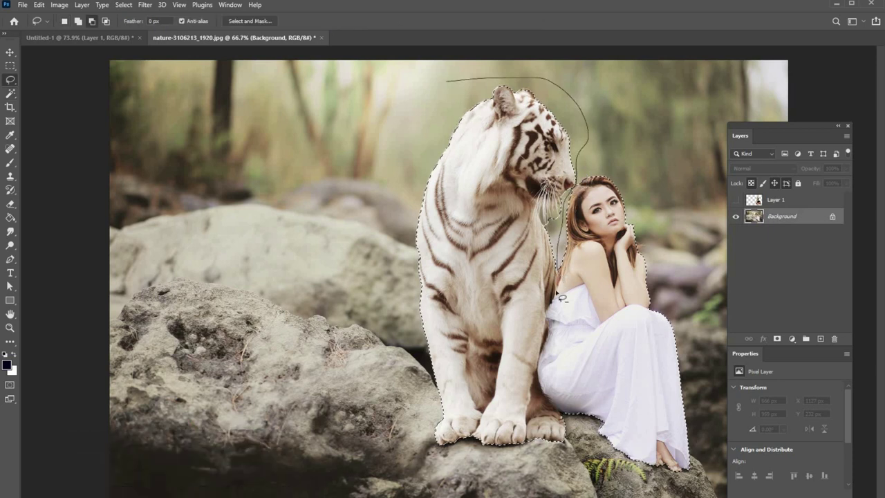
{"action": "left_click_drag", "start_coordinate": [560, 295], "coordinate": [551, 309]}
{"action": "left_click_drag", "start_coordinate": [545, 355], "coordinate": [546, 384]}
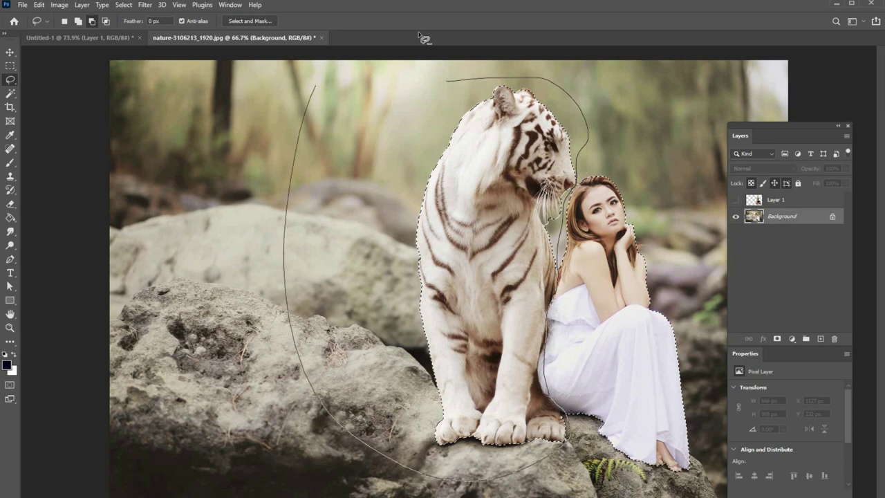
{"action": "left_click_drag", "start_coordinate": [572, 422], "coordinate": [311, 395]}
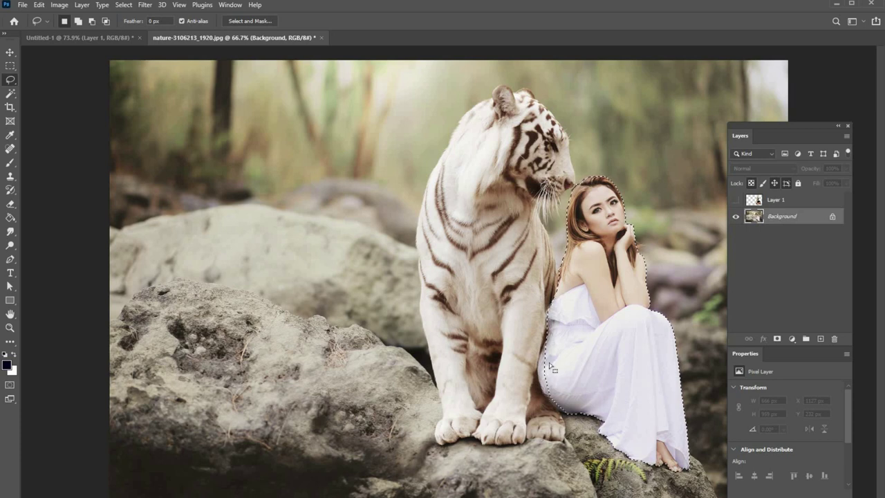
{"action": "key", "text": "shift"}
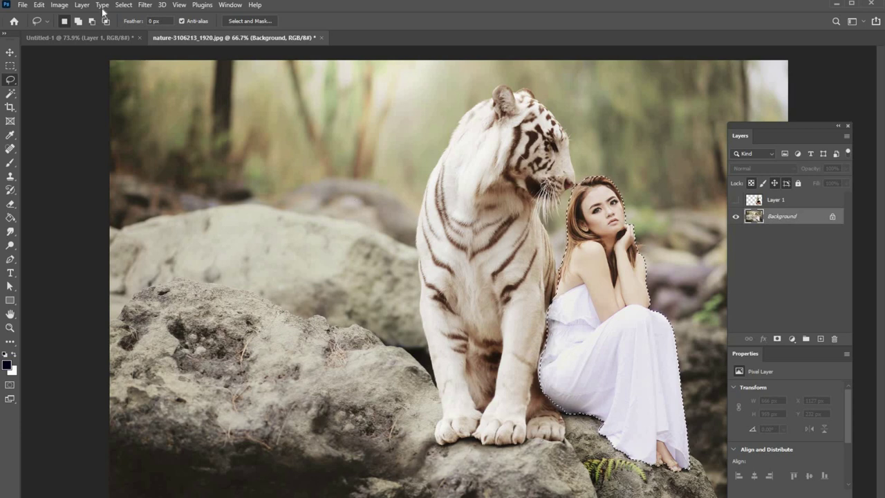
Step: Smooth the woman's selection and expand it slightly
{"action": "left_click", "coordinate": [123, 5]}
{"action": "mouse_move", "coordinate": [166, 164]}
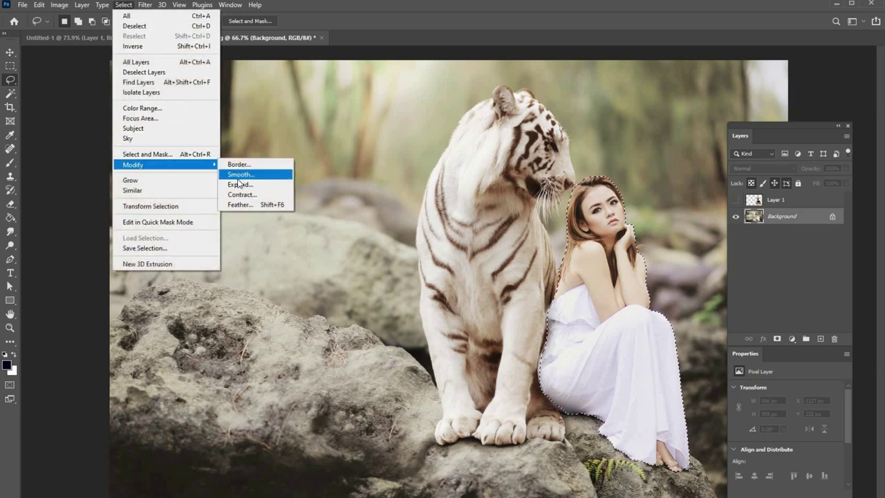
{"action": "left_click", "coordinate": [241, 174]}
{"action": "left_click", "coordinate": [491, 169]}
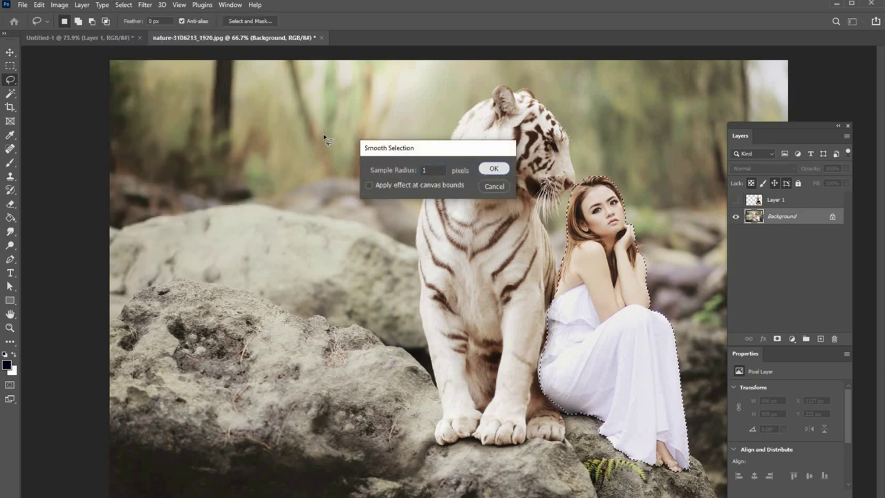
{"action": "left_click", "coordinate": [123, 5]}
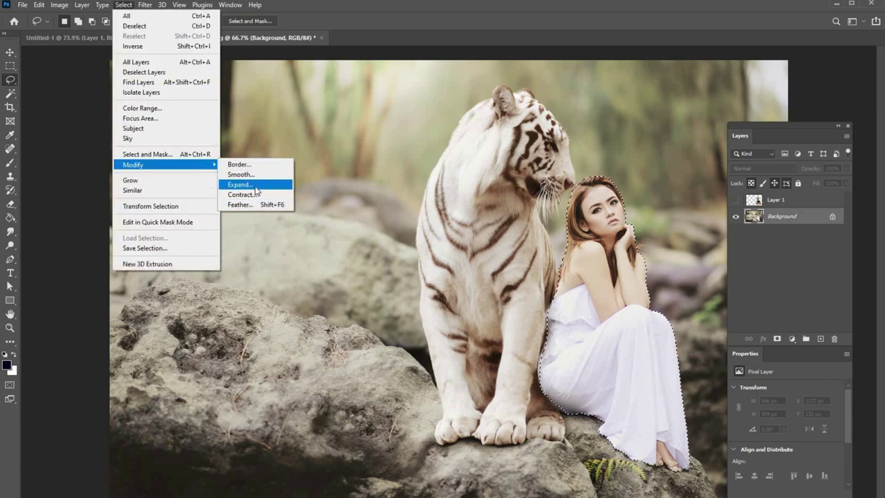
{"action": "left_click", "coordinate": [243, 185]}
{"action": "left_click", "coordinate": [491, 167]}
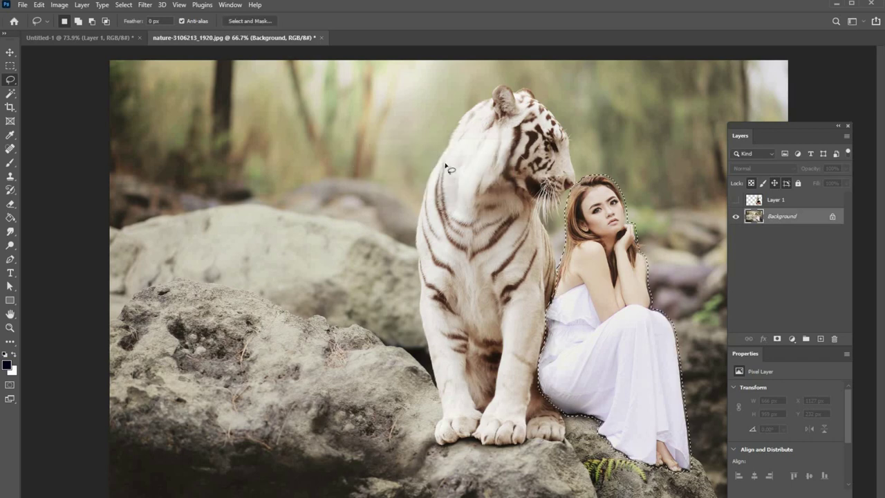
Step: Content-Aware Fill the woman away onto a new Background copy layer, then deselect
{"action": "left_click", "coordinate": [39, 5]}
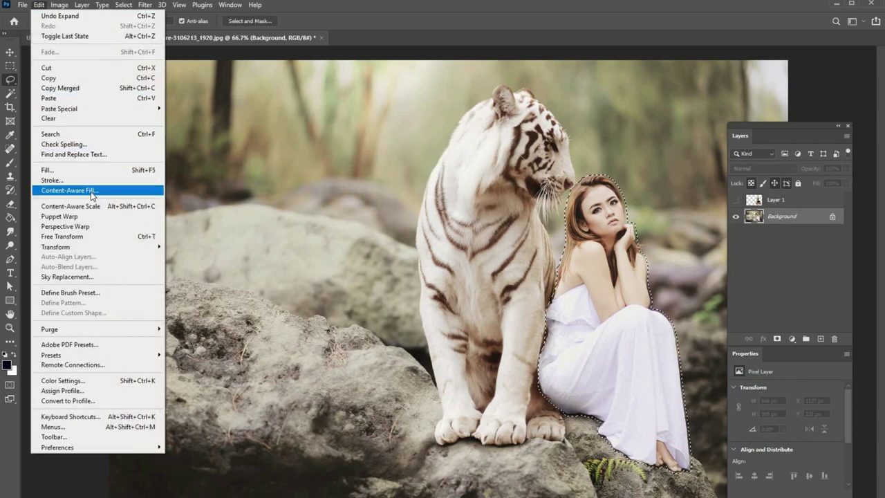
{"action": "left_click", "coordinate": [89, 190]}
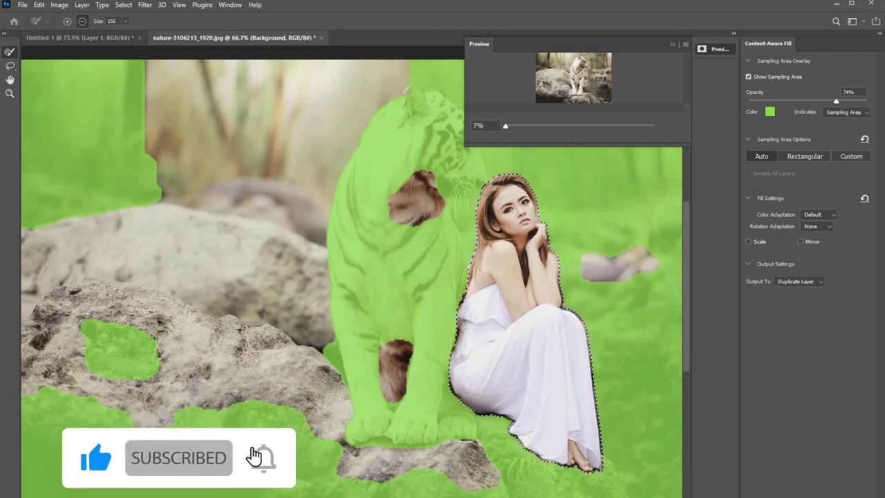
{"action": "key", "text": "Return"}
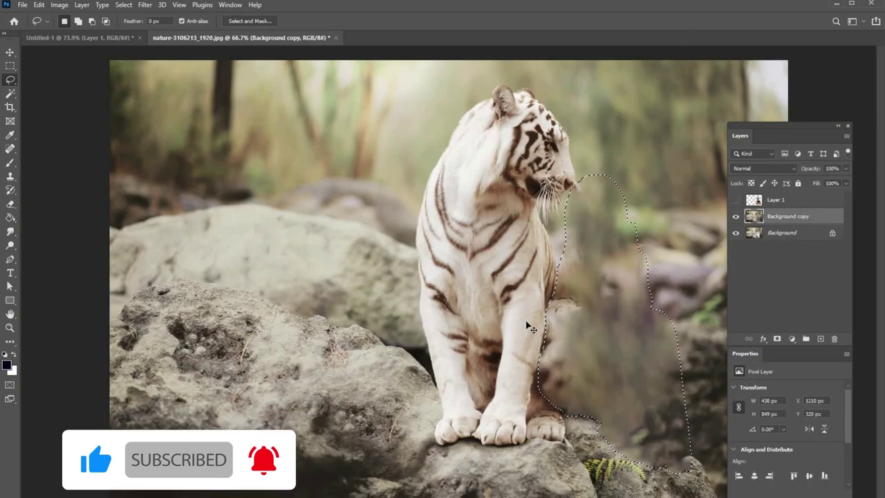
{"action": "key", "text": "ctrl+d"}
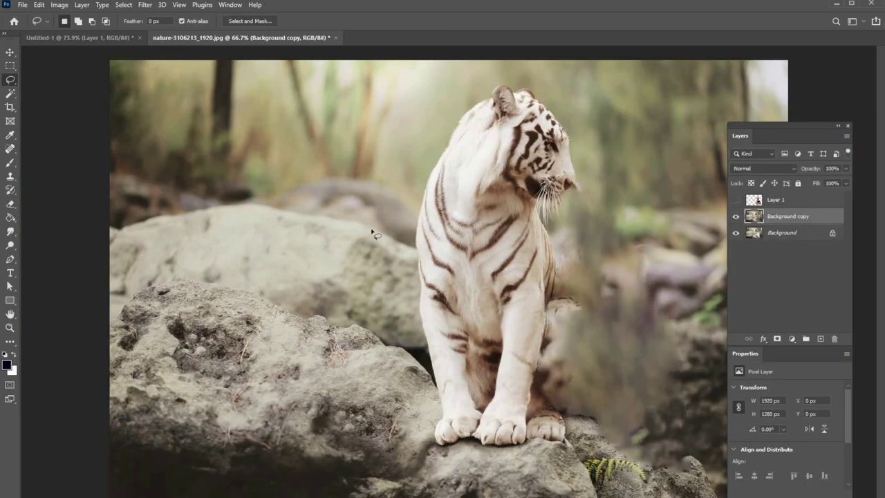
Step: Show the lehenga woman's layer, move her down 64 px and scale her to about 93%
{"action": "left_click", "coordinate": [735, 200]}
{"action": "key", "text": "z"}
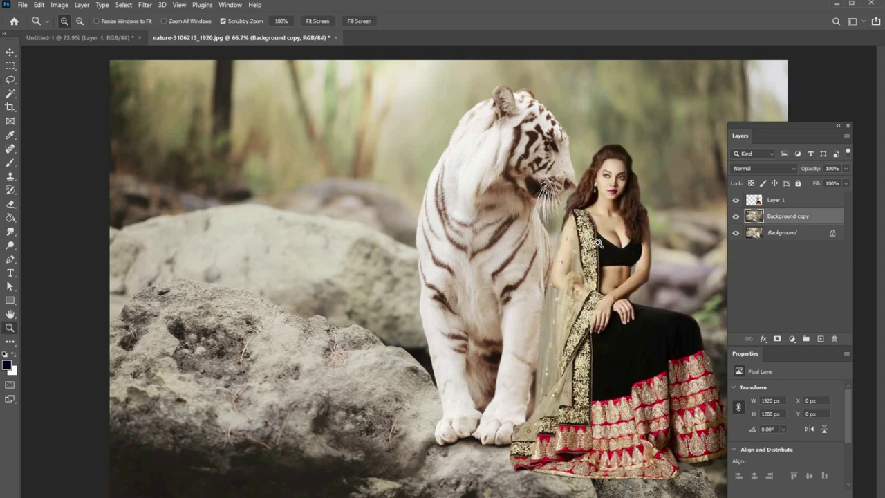
{"action": "left_click", "coordinate": [598, 242], "text": "alt"}
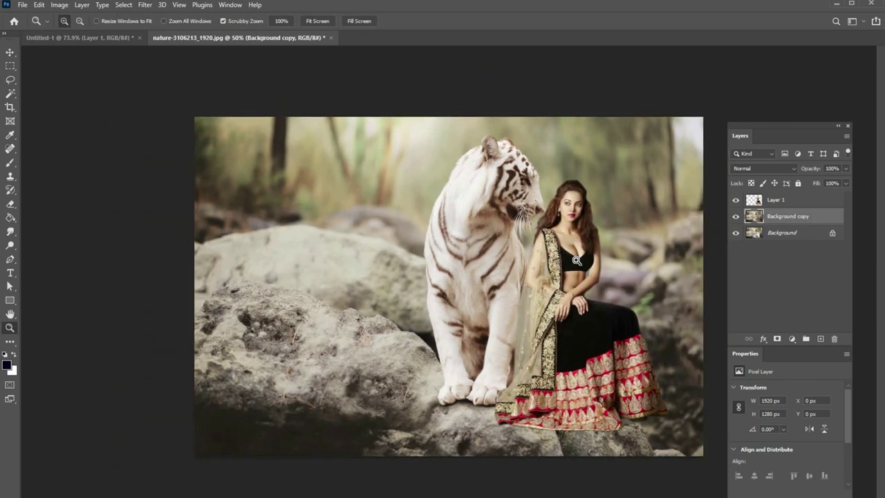
{"action": "left_click_drag", "start_coordinate": [573, 271], "coordinate": [574, 292]}
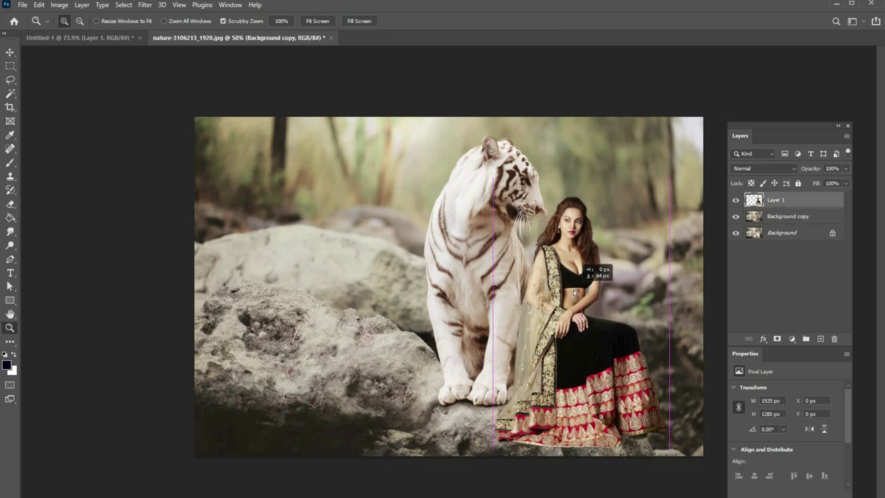
{"action": "key", "text": "ctrl+t"}
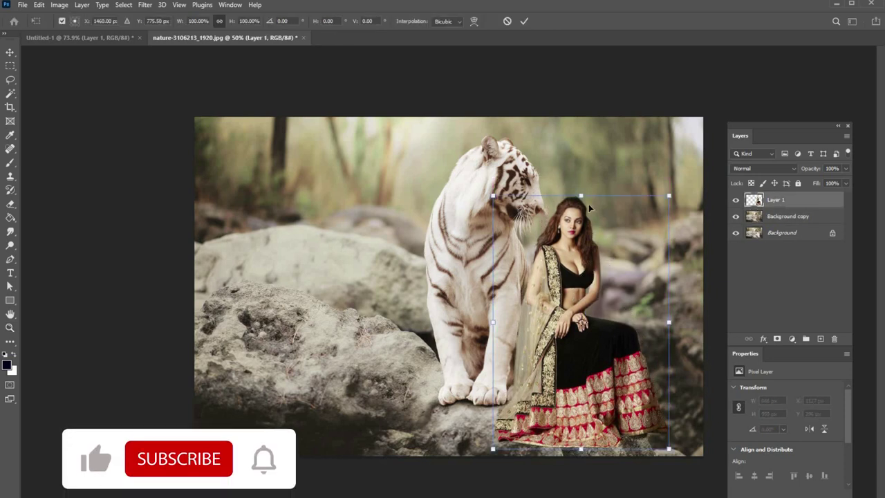
{"action": "mouse_move", "coordinate": [581, 197]}
{"action": "left_mouse_down"}
{"action": "mouse_move", "coordinate": [587, 216]}
{"action": "mouse_move", "coordinate": [592, 191]}
{"action": "left_mouse_up"}
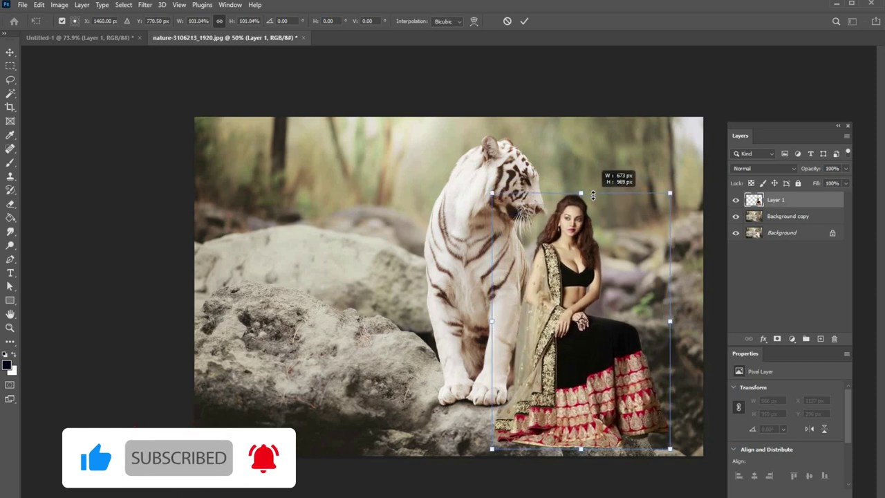
{"action": "key", "text": "Return"}
Step: Fine-tune the woman's position on the rock beside the tiger, then stamp visible layers into Layer 2
{"action": "key", "text": "z"}
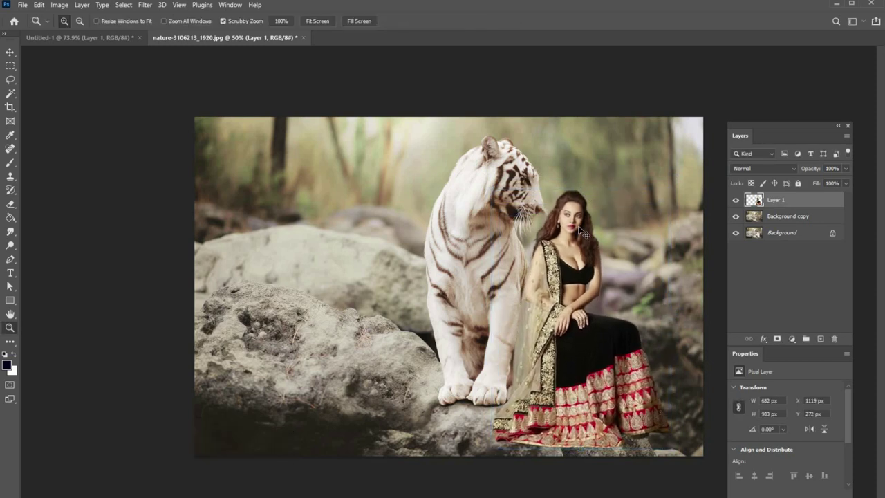
{"action": "left_click", "coordinate": [735, 216]}
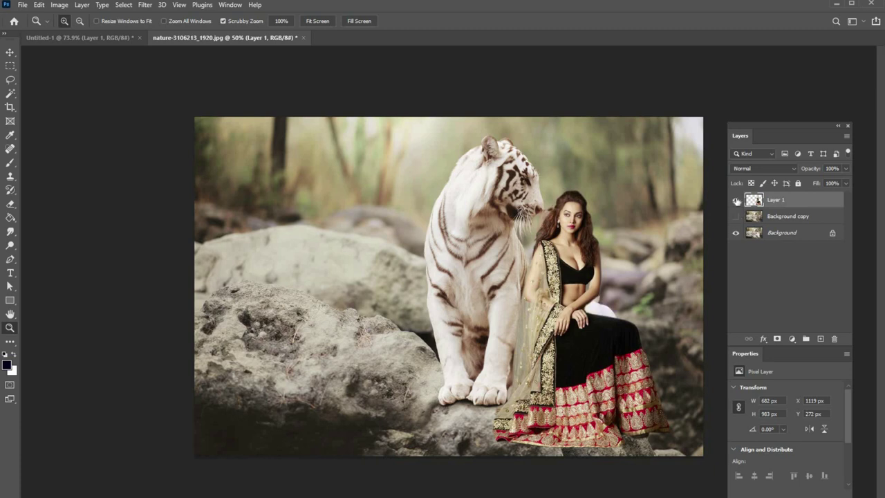
{"action": "left_click", "coordinate": [736, 200]}
{"action": "left_click", "coordinate": [736, 200]}
{"action": "left_click_drag", "start_coordinate": [566, 279], "coordinate": [557, 281]}
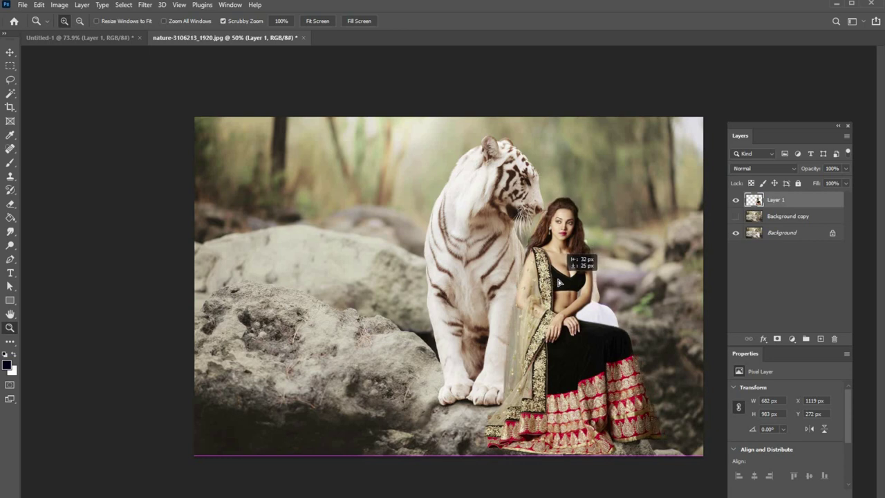
{"action": "left_click_drag", "start_coordinate": [557, 282], "coordinate": [564, 283]}
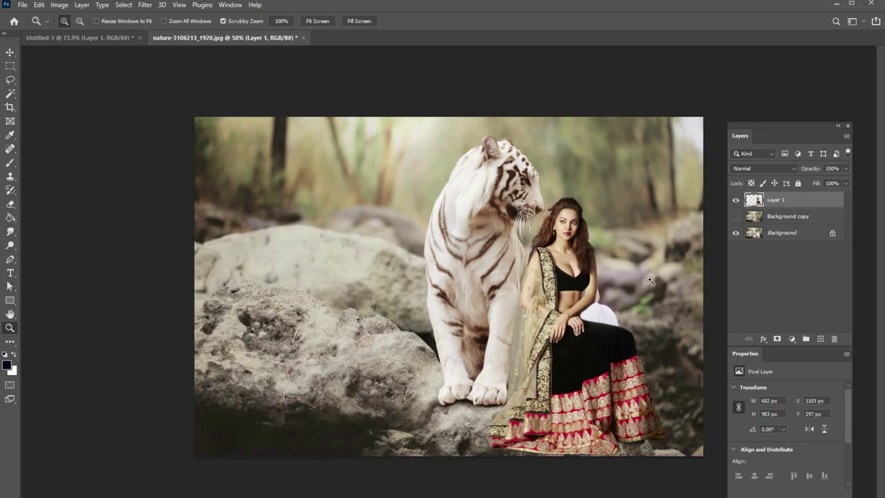
{"action": "left_click", "coordinate": [734, 217]}
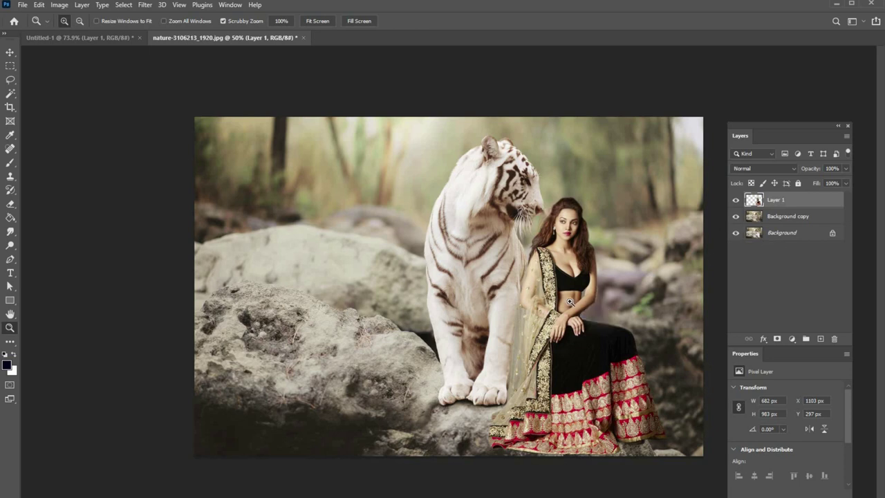
{"action": "key", "text": "Down"}
{"action": "key", "text": "Down"}
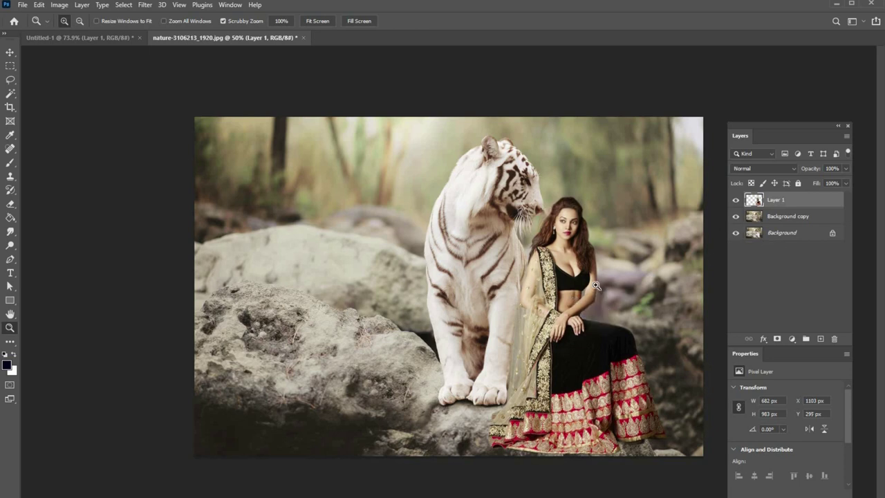
{"action": "key", "text": "ctrl+shift+alt+e"}
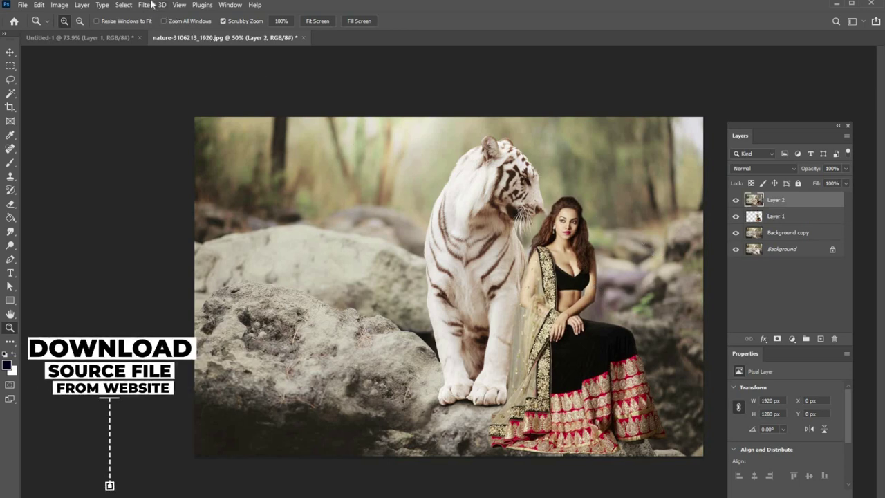
Step: Open Filter > Camera Raw Filter on the merged Layer 2
{"action": "left_click", "coordinate": [149, 5]}
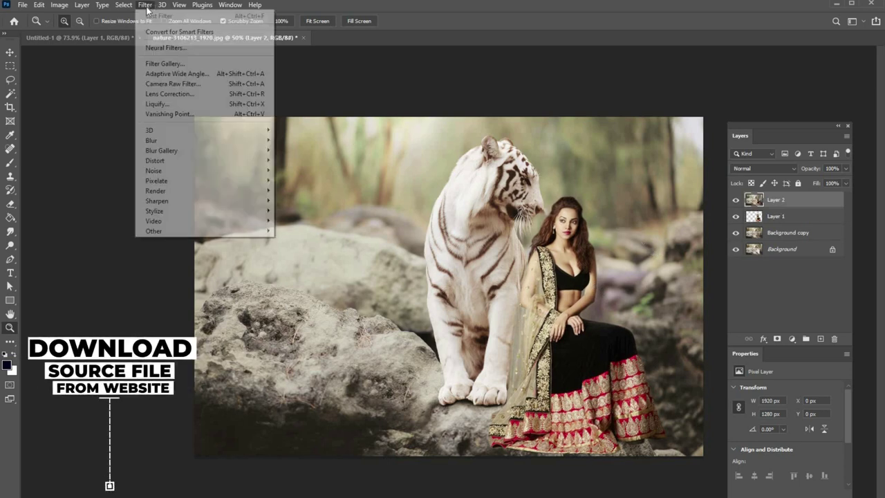
{"action": "left_click", "coordinate": [186, 84]}
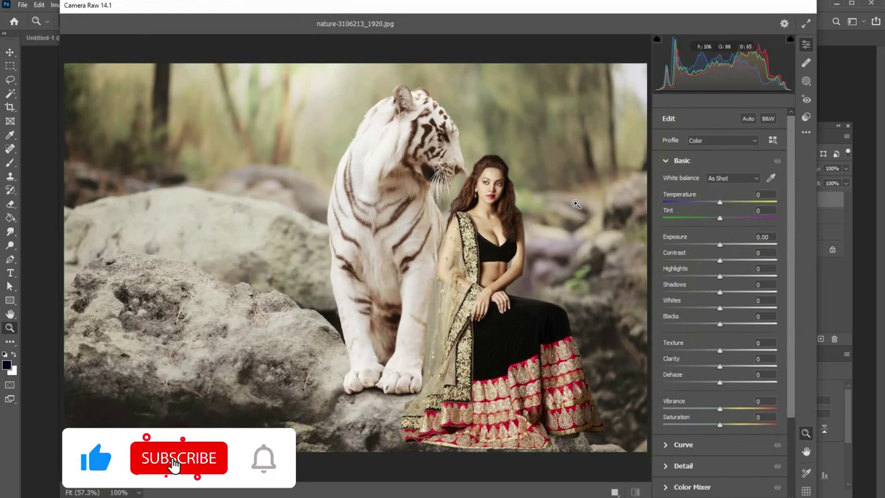
Step: Warm Temperature to +13, tint toward magenta, Highlights and Whites +21, Vibrance +24, and apply
{"action": "left_click_drag", "start_coordinate": [720, 202], "coordinate": [713, 221]}
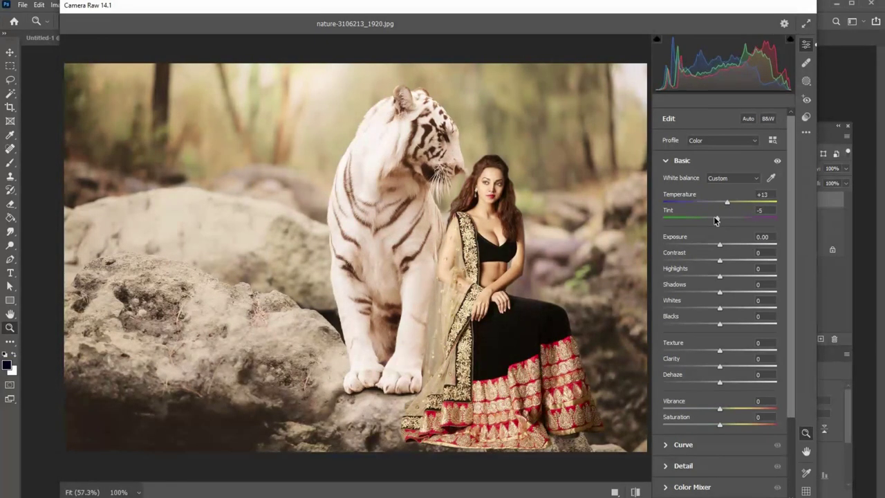
{"action": "left_click_drag", "start_coordinate": [713, 221], "coordinate": [717, 247]}
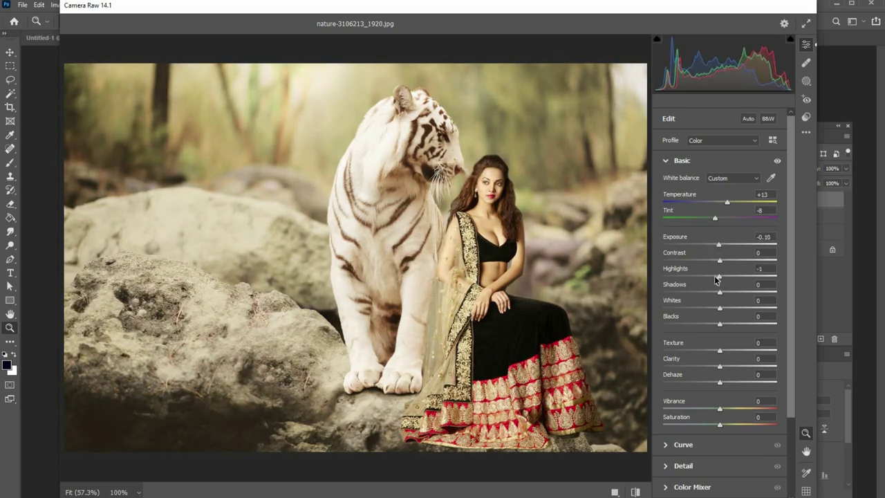
{"action": "left_click_drag", "start_coordinate": [717, 280], "coordinate": [734, 279]}
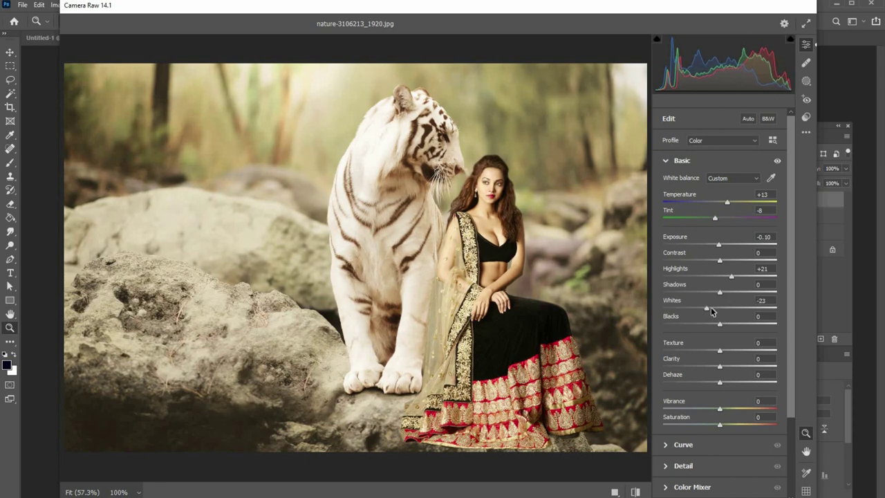
{"action": "mouse_move", "coordinate": [713, 312]}
{"action": "left_mouse_down"}
{"action": "mouse_move", "coordinate": [730, 310]}
{"action": "mouse_move", "coordinate": [753, 352]}
{"action": "mouse_move", "coordinate": [738, 367]}
{"action": "left_mouse_up"}
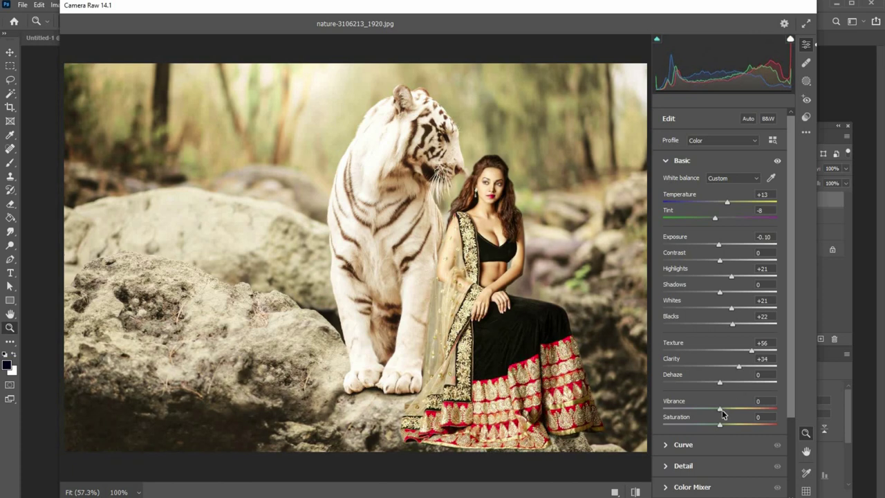
{"action": "left_click_drag", "start_coordinate": [723, 412], "coordinate": [734, 412]}
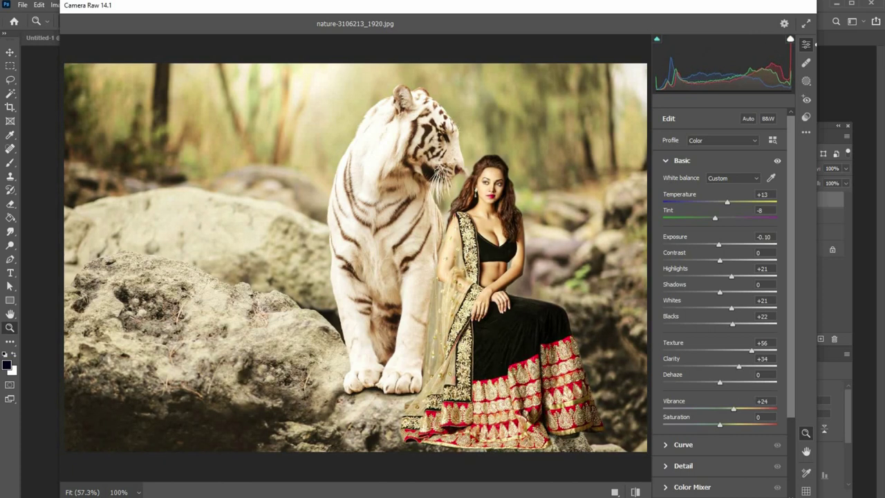
{"action": "key", "text": "Return"}
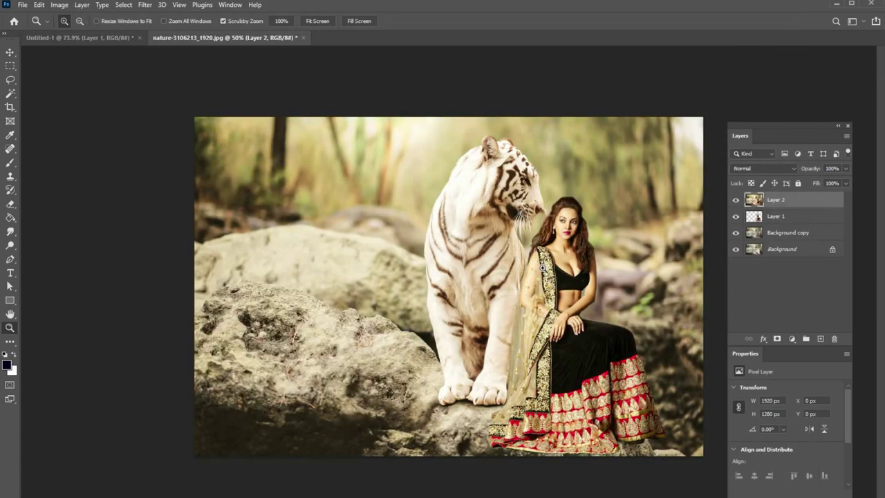
Step: Toggle Layer 2's visibility to compare before and after the grade, then bring up the adjustment layer menu
{"action": "left_click", "coordinate": [735, 200]}
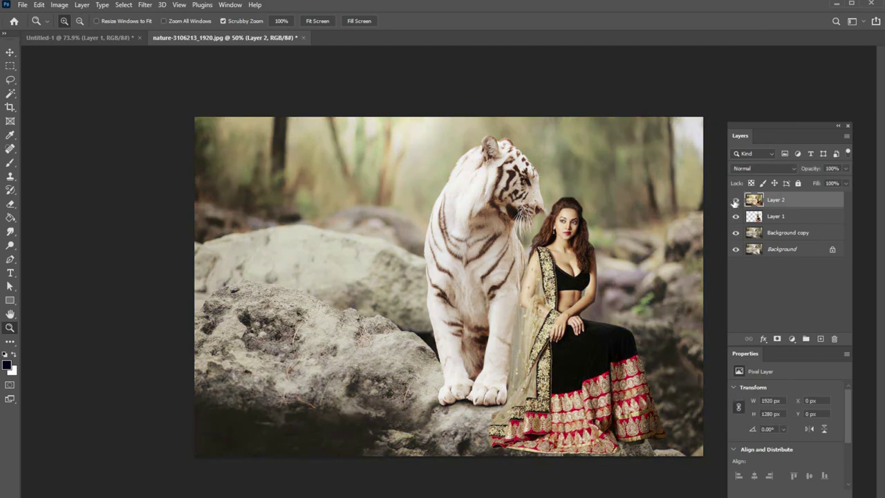
{"action": "left_click", "coordinate": [735, 199]}
{"action": "left_click", "coordinate": [735, 200]}
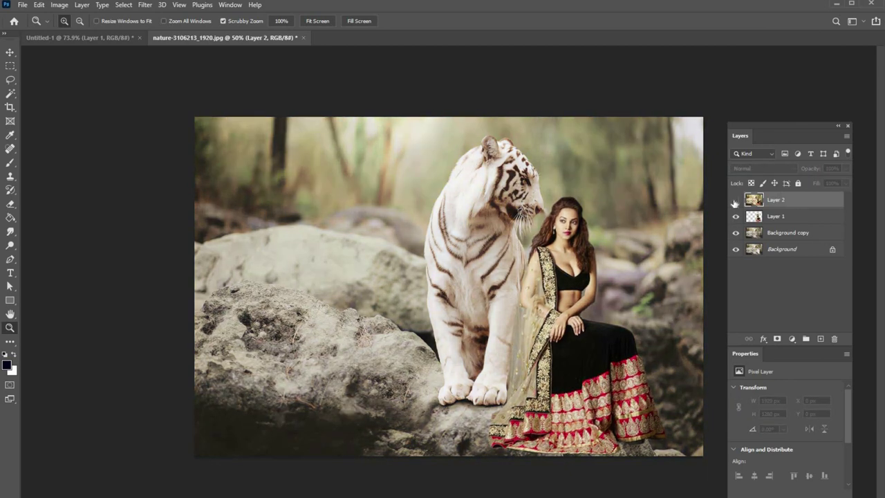
{"action": "left_click", "coordinate": [734, 200]}
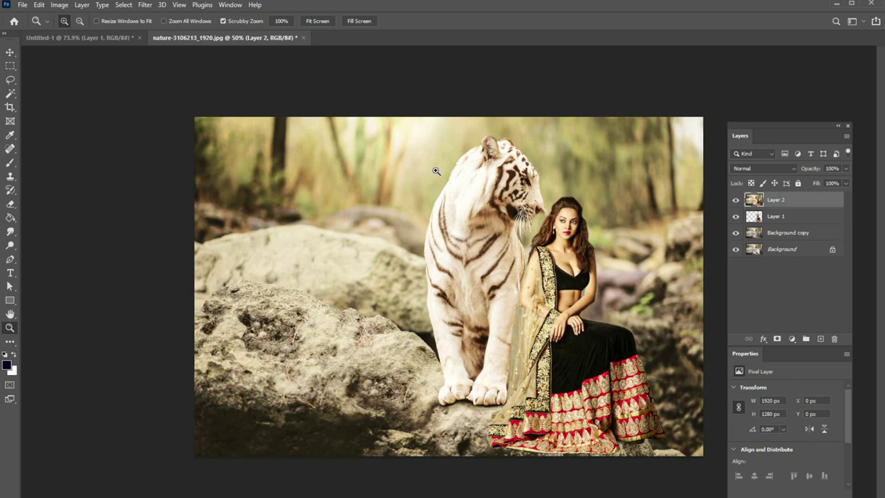
{"action": "left_click", "coordinate": [792, 340]}
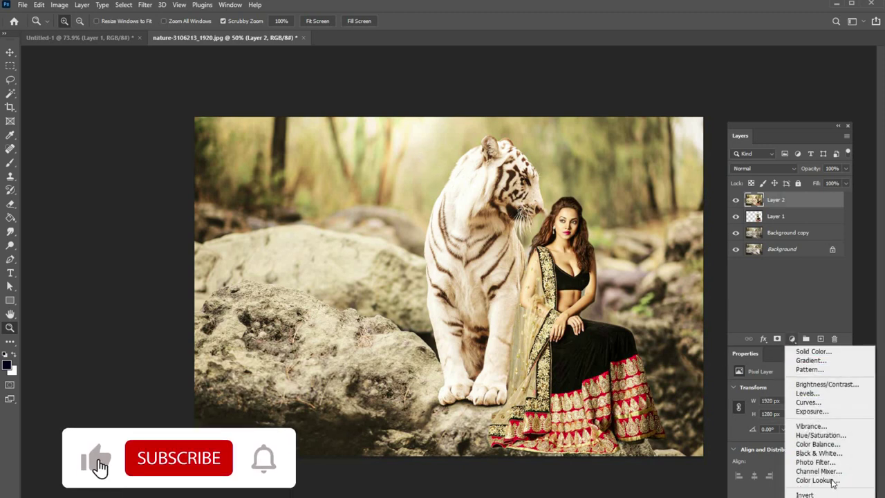
Step: Add a Color Lookup layer and cycle 3D LUTs from Soft_Warming.look up to 2Strip.look
{"action": "left_click", "coordinate": [831, 479]}
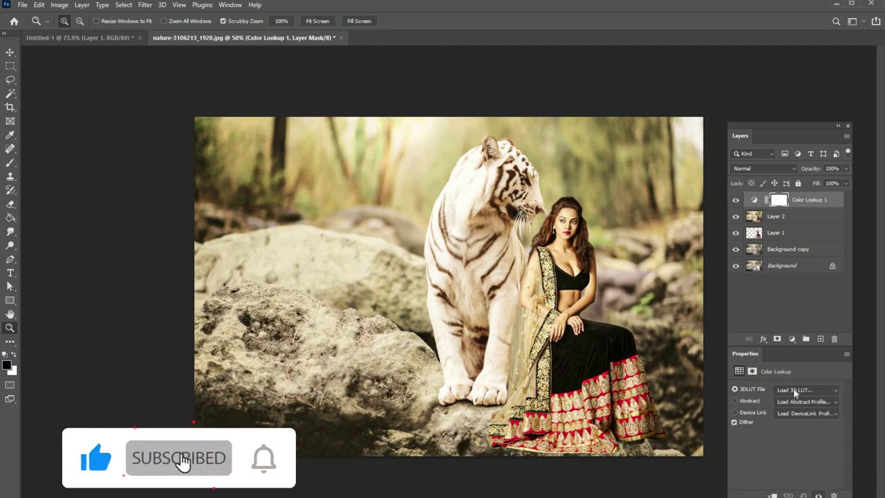
{"action": "left_click", "coordinate": [795, 390]}
{"action": "left_click", "coordinate": [795, 357]}
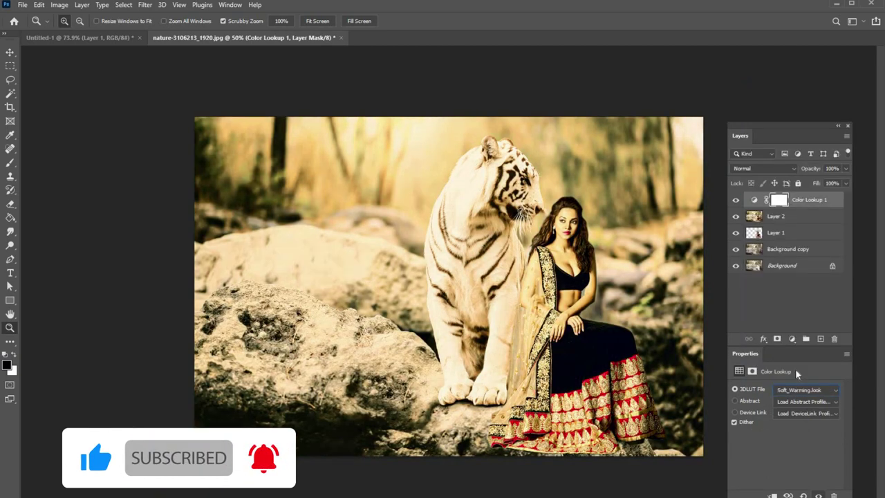
{"action": "key", "text": "Up"}
{"action": "key", "text": "Up"}
{"action": "key", "text": "Up"}
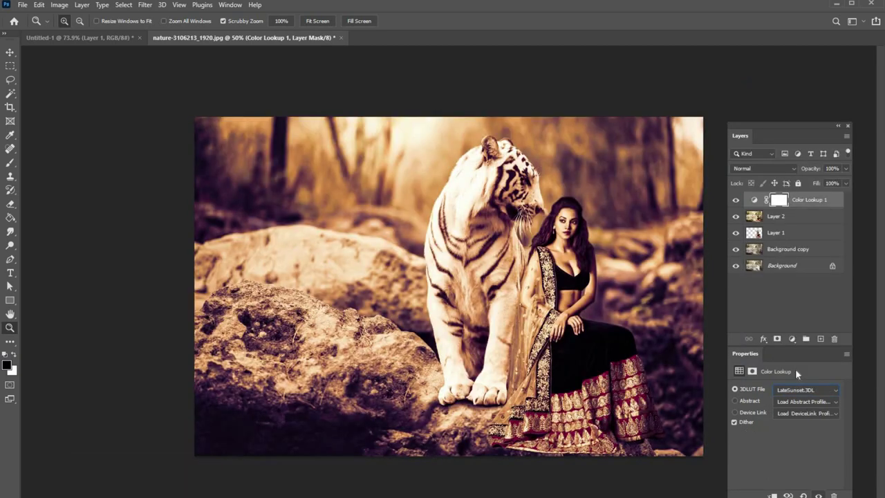
{"action": "key", "text": "Up"}
{"action": "key", "text": "Up"}
{"action": "key", "text": "Up"}
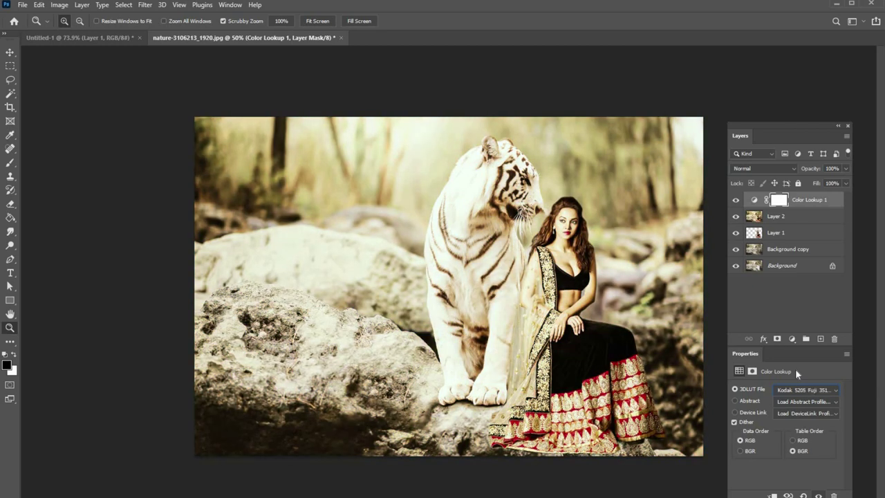
{"action": "key", "text": "Up"}
{"action": "key", "text": "Up"}
{"action": "key", "text": "Up"}
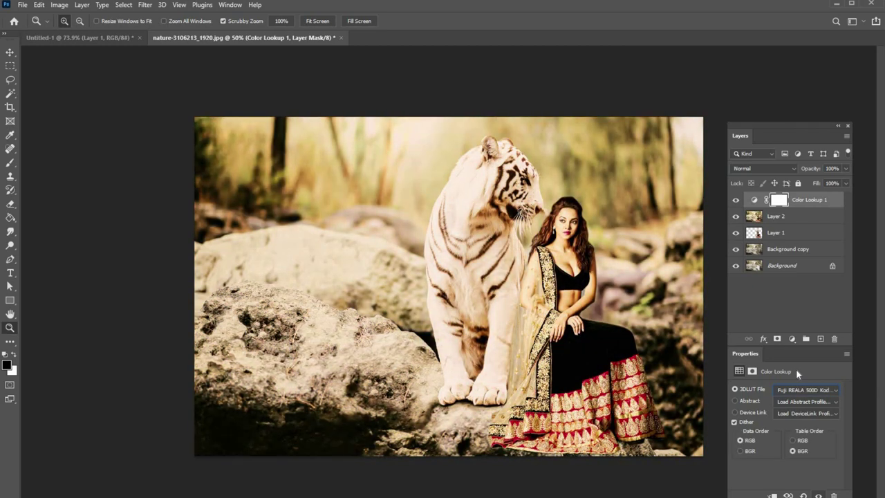
{"action": "key", "text": "Up"}
{"action": "key", "text": "Up"}
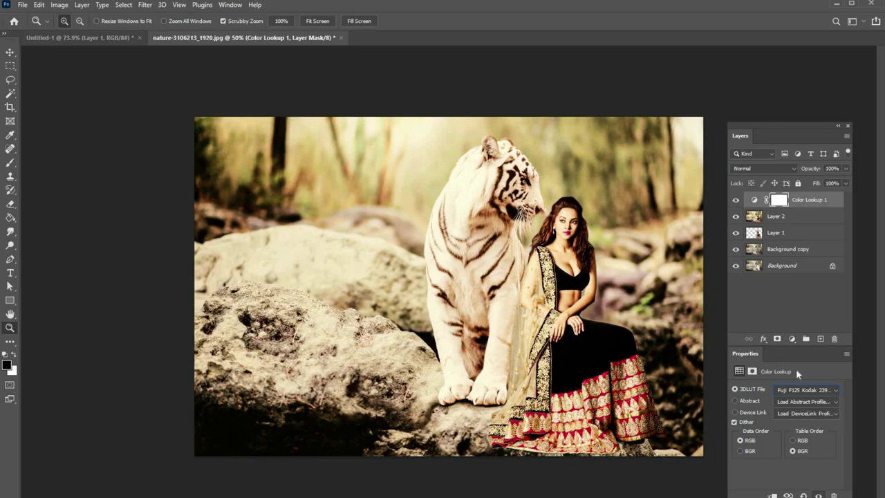
{"action": "key", "text": "Up"}
{"action": "key", "text": "Up"}
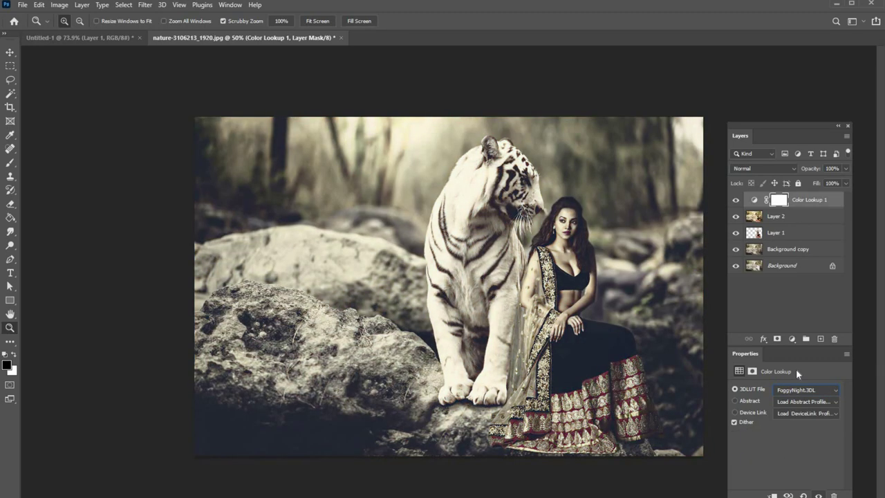
{"action": "key", "text": "Up"}
{"action": "key", "text": "Up"}
{"action": "key", "text": "Up"}
{"action": "key", "text": "Up"}
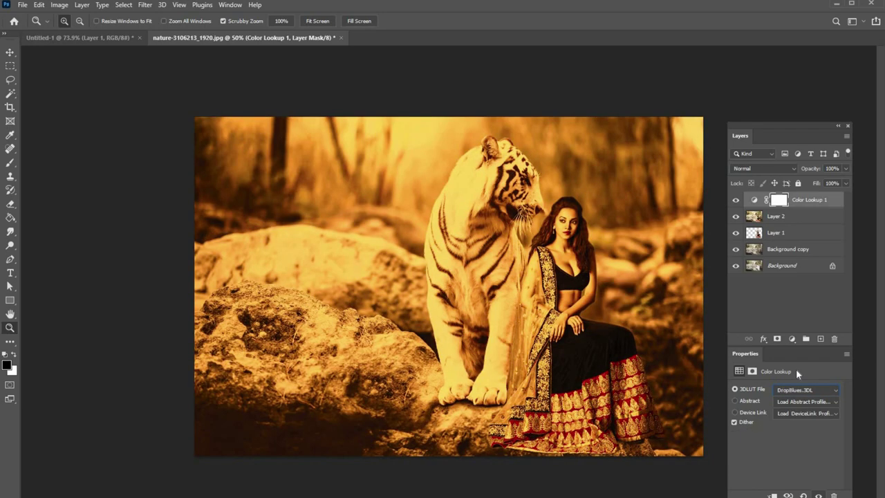
{"action": "key", "text": "Up"}
{"action": "key", "text": "Up"}
{"action": "key", "text": "Up"}
{"action": "key", "text": "Up"}
{"action": "key", "text": "Up"}
{"action": "key", "text": "Up"}
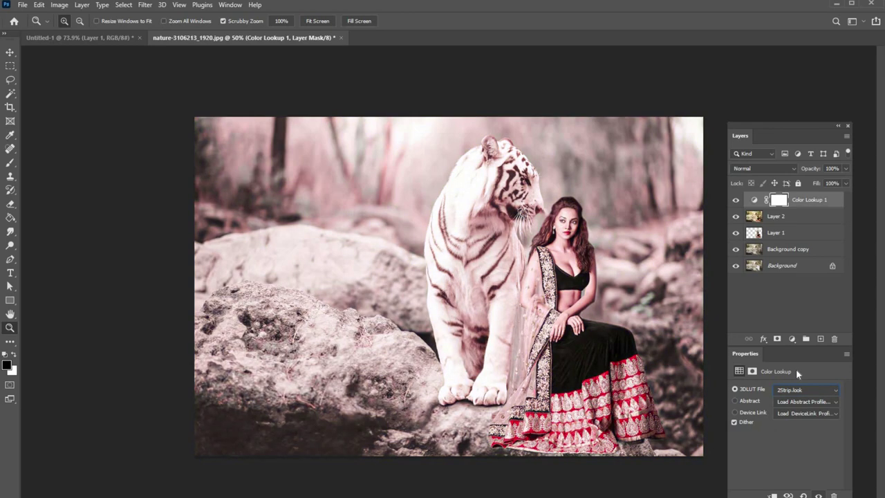
{"action": "left_click", "coordinate": [735, 202]}
Step: Set Color Lookup 1 opacity to 17%, undo a test nudge of Layer 2, and zoom to 66.7%
{"action": "left_click_drag", "start_coordinate": [800, 180], "coordinate": [803, 180]}
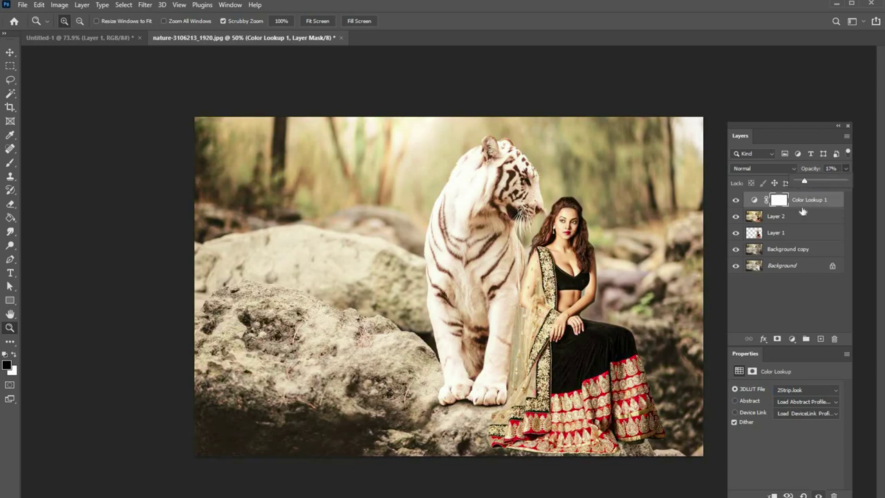
{"action": "left_click", "coordinate": [810, 204]}
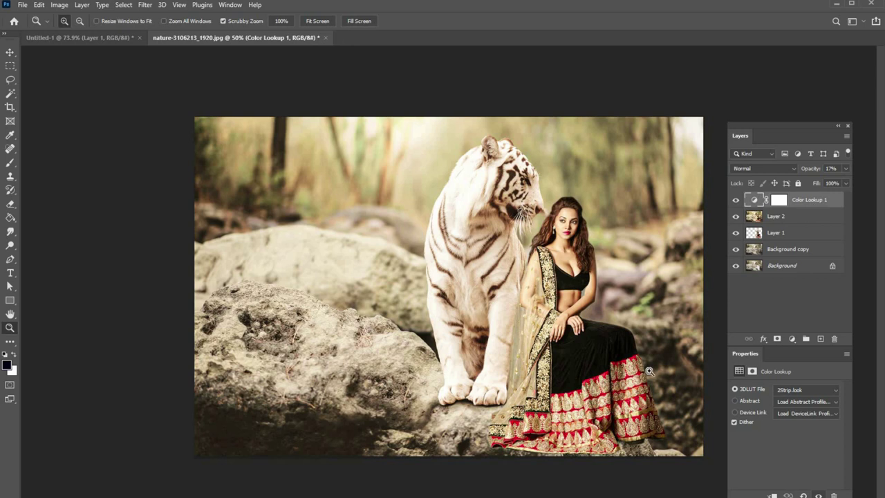
{"action": "left_click", "coordinate": [601, 363], "text": "ctrl"}
{"action": "left_click_drag", "start_coordinate": [602, 364], "coordinate": [605, 363]}
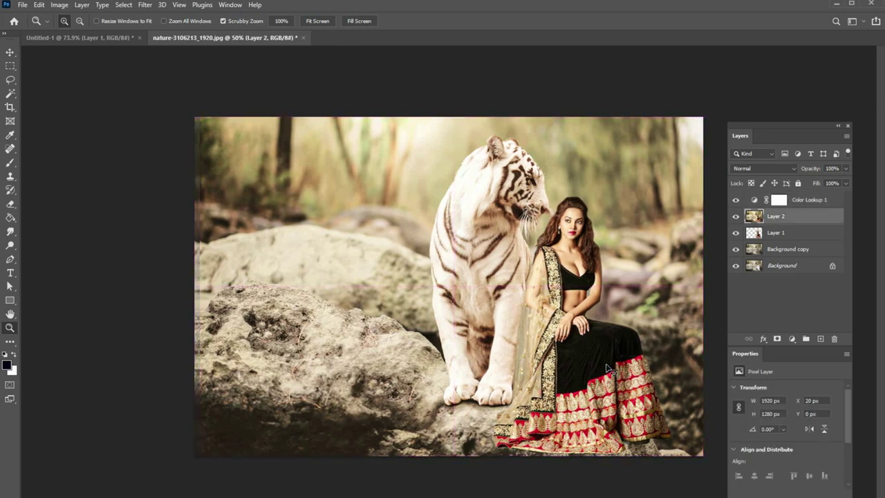
{"action": "key", "text": "ctrl+z"}
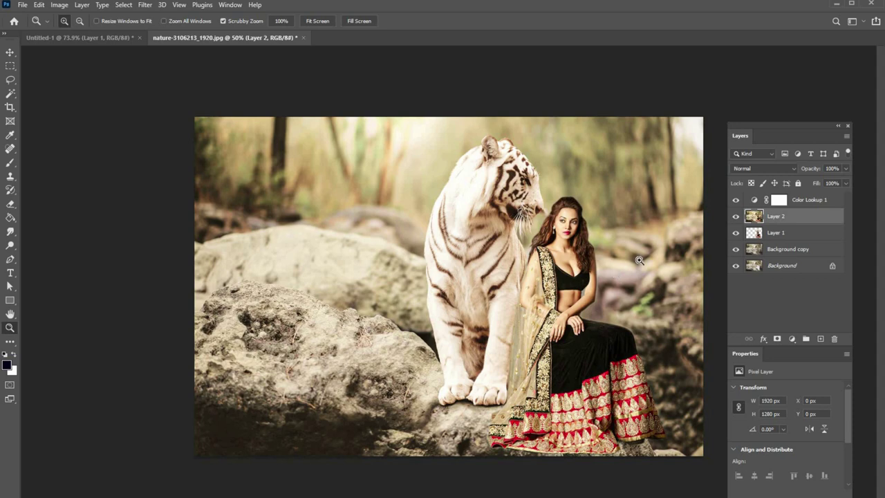
{"action": "key", "text": "ctrl+plus"}
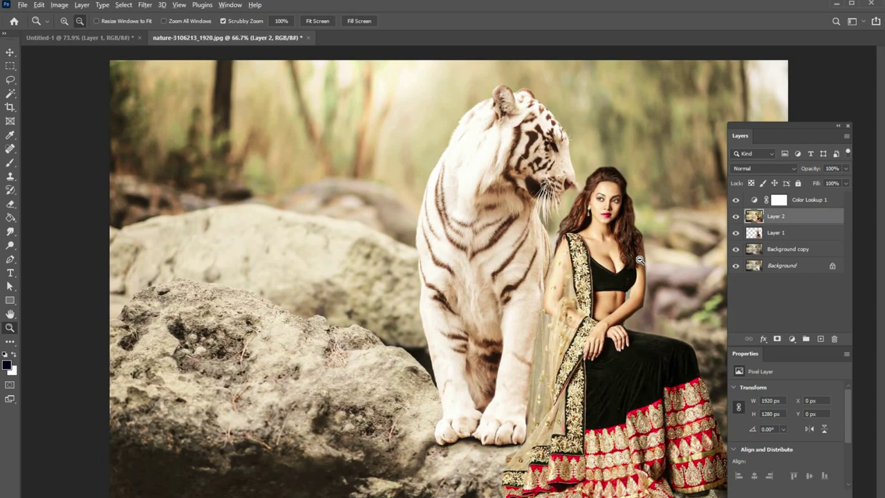
{"action": "key", "text": "ctrl+minus"}
{"action": "key", "text": "Tab"}
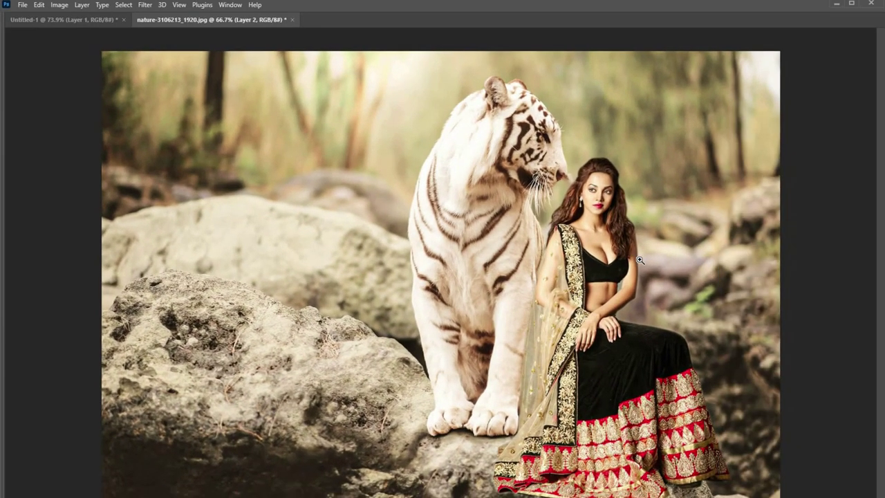
{"action": "key", "text": "f"}
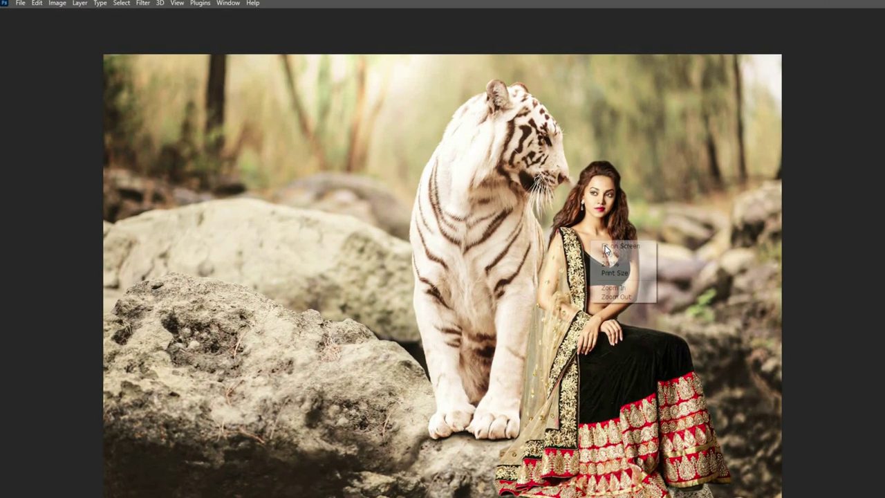
{"action": "key", "text": "ctrl+plus"}
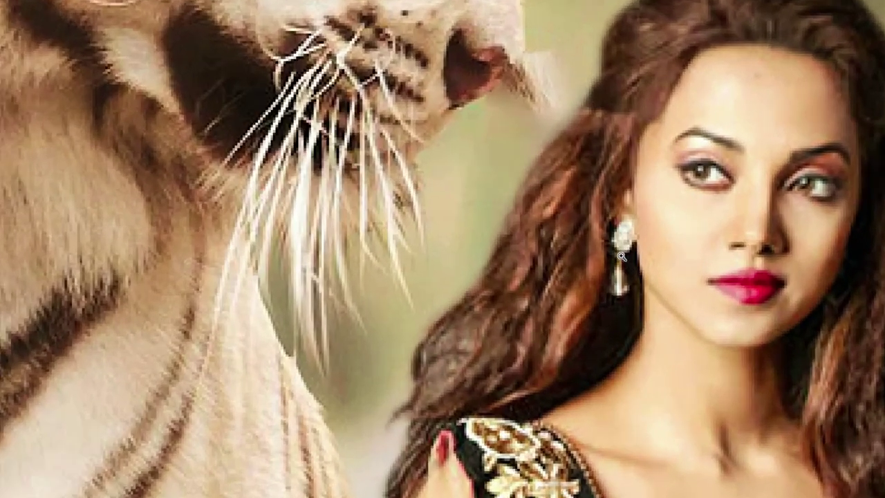
{"action": "right_click", "coordinate": [622, 255]}
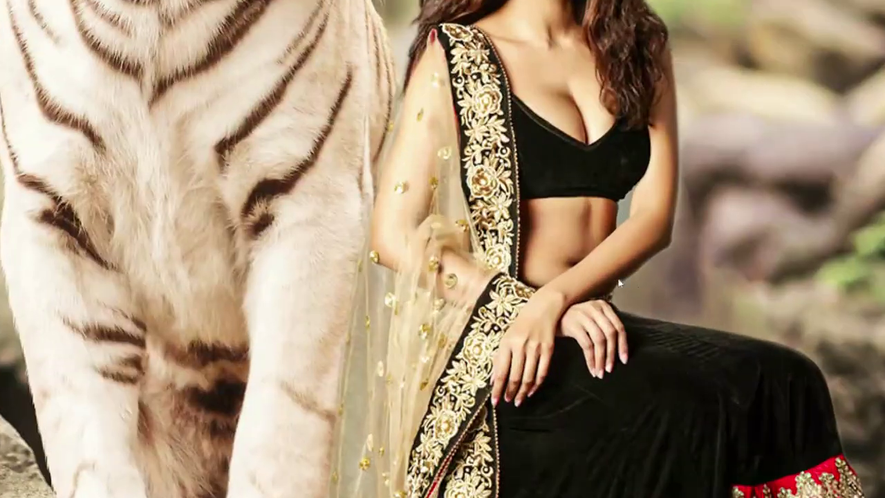
{"action": "right_click", "coordinate": [619, 284]}
{"action": "left_click", "coordinate": [639, 285]}
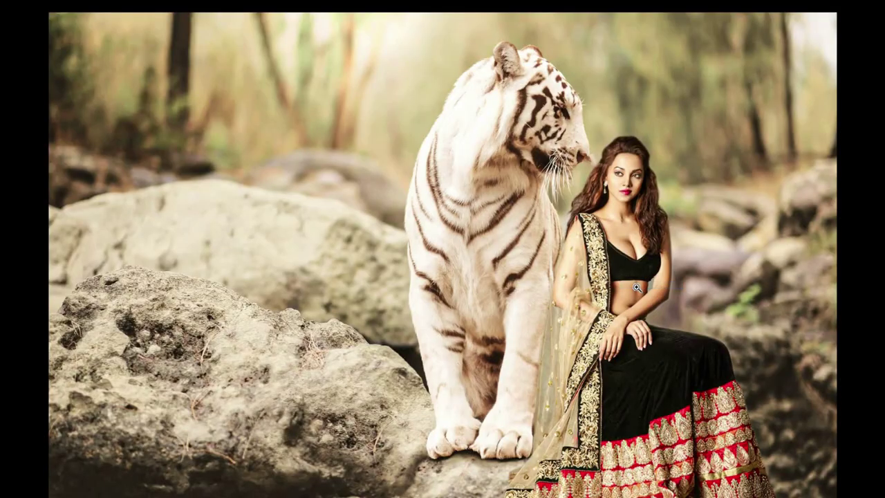
{"action": "key", "text": "f"}
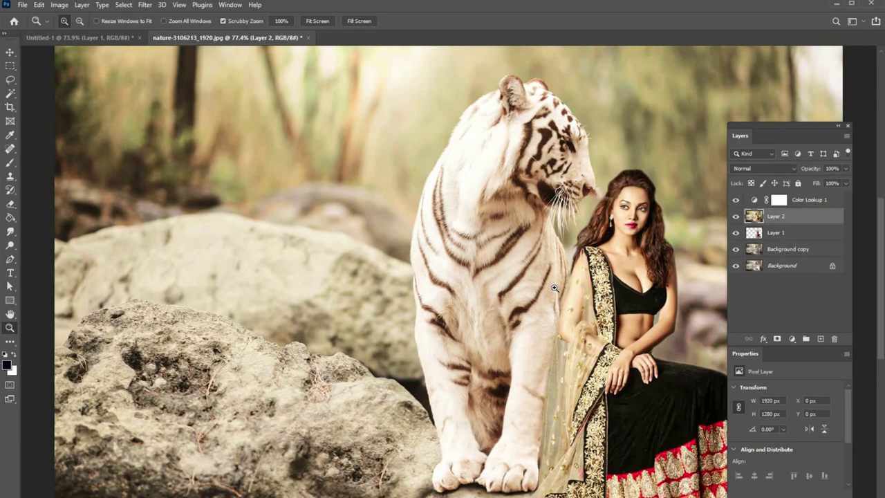